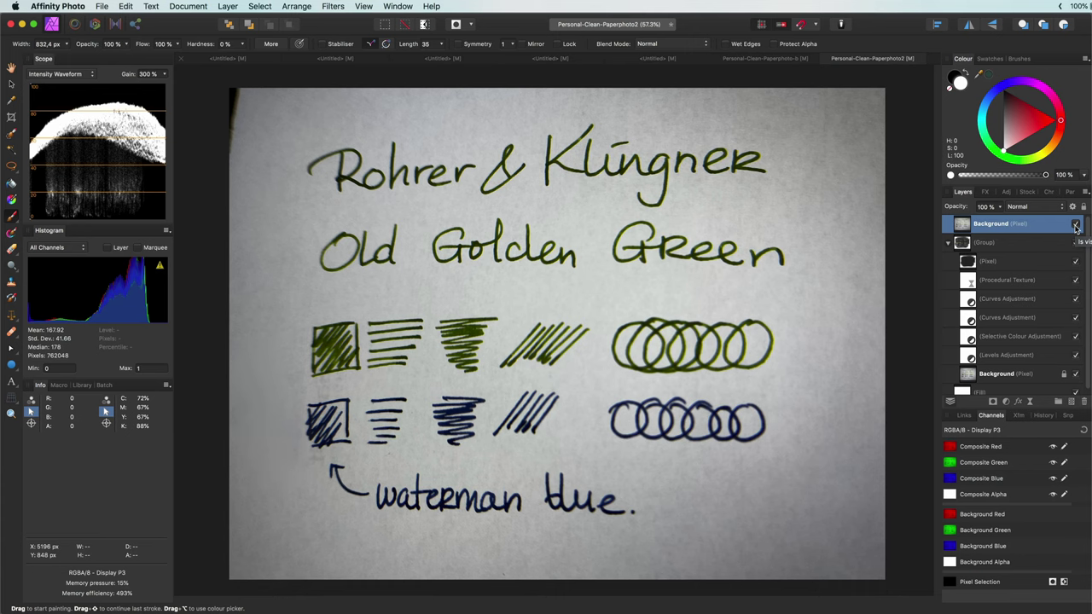
Toggle the top Background scan layer off and on to compare, then copy that Background layer.
click(1076, 225)
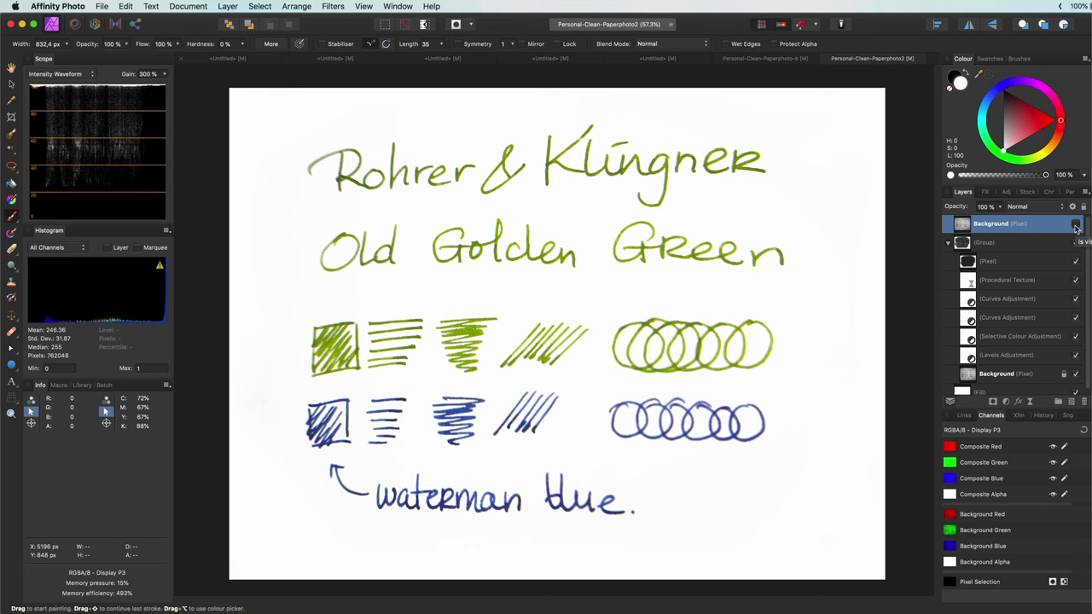
click(1076, 225)
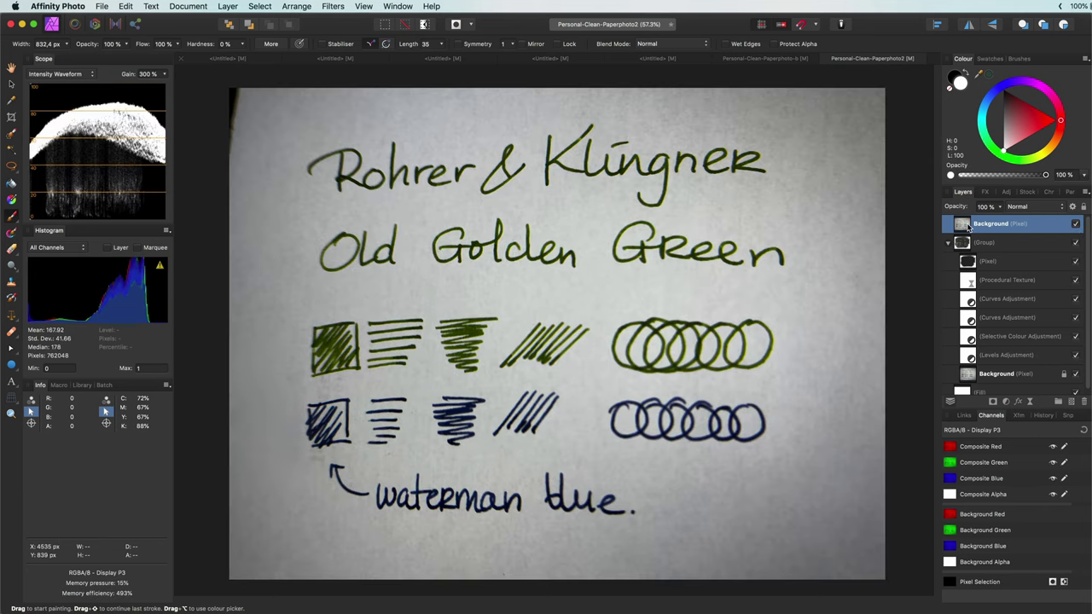
right_click(969, 227)
click(989, 243)
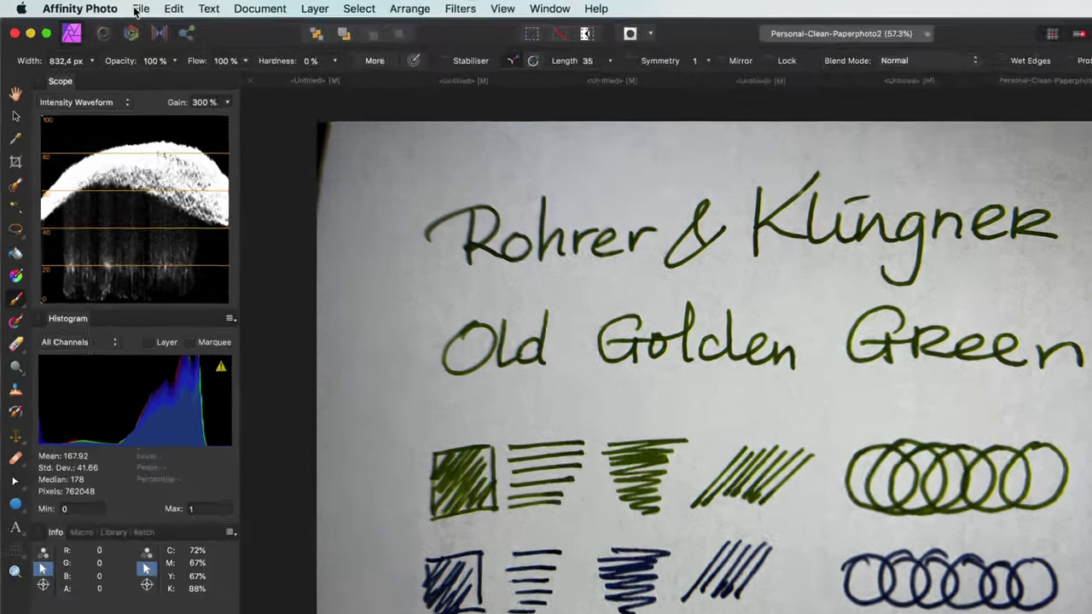
Create a new document from the clipboard and duplicate its Background layer.
click(101, 7)
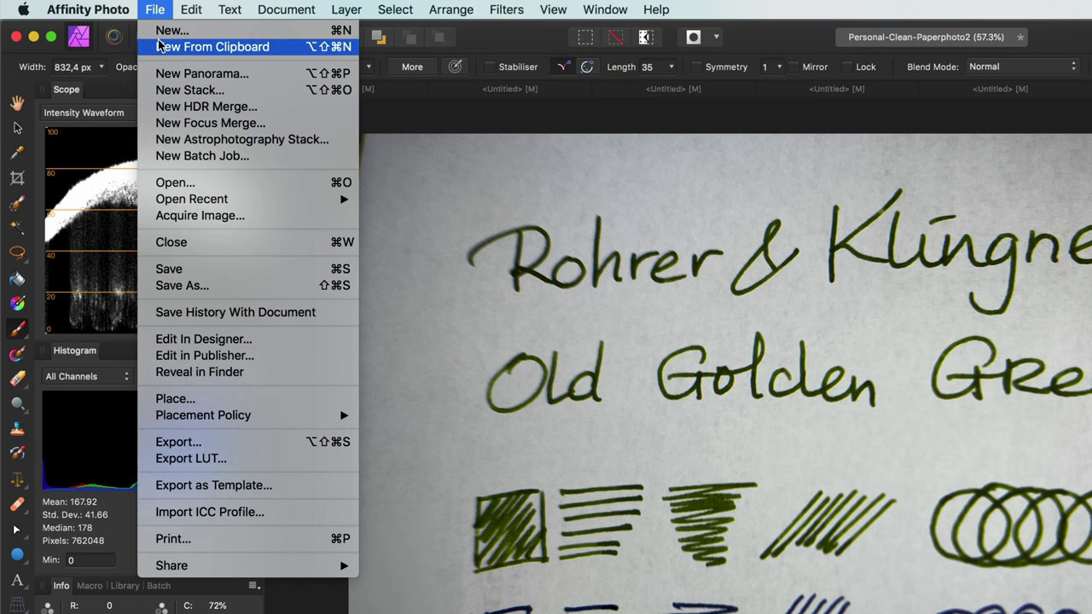
key(Escape)
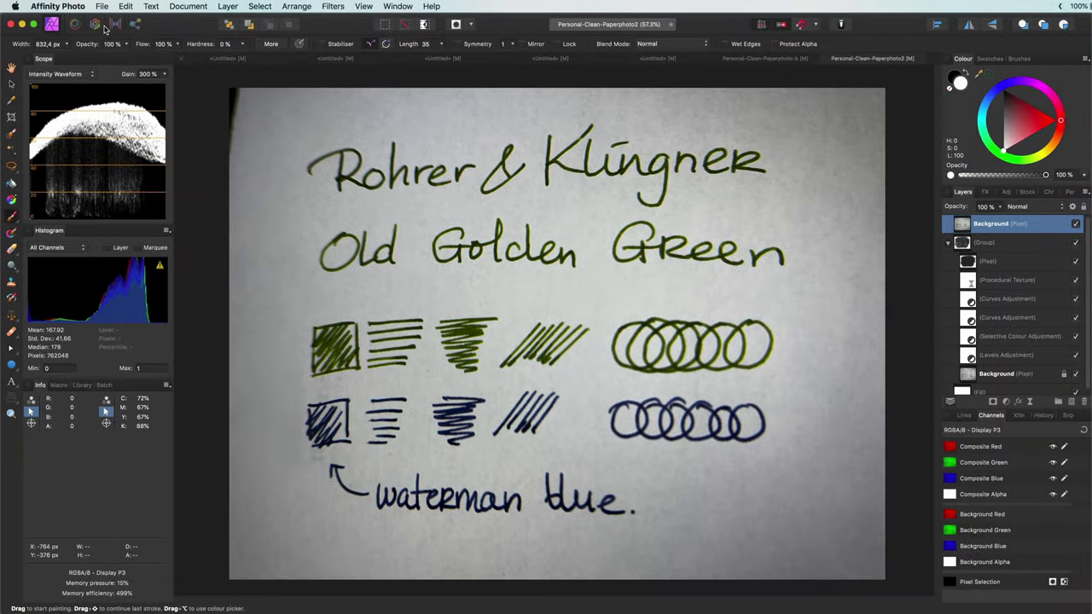
right_click(961, 229)
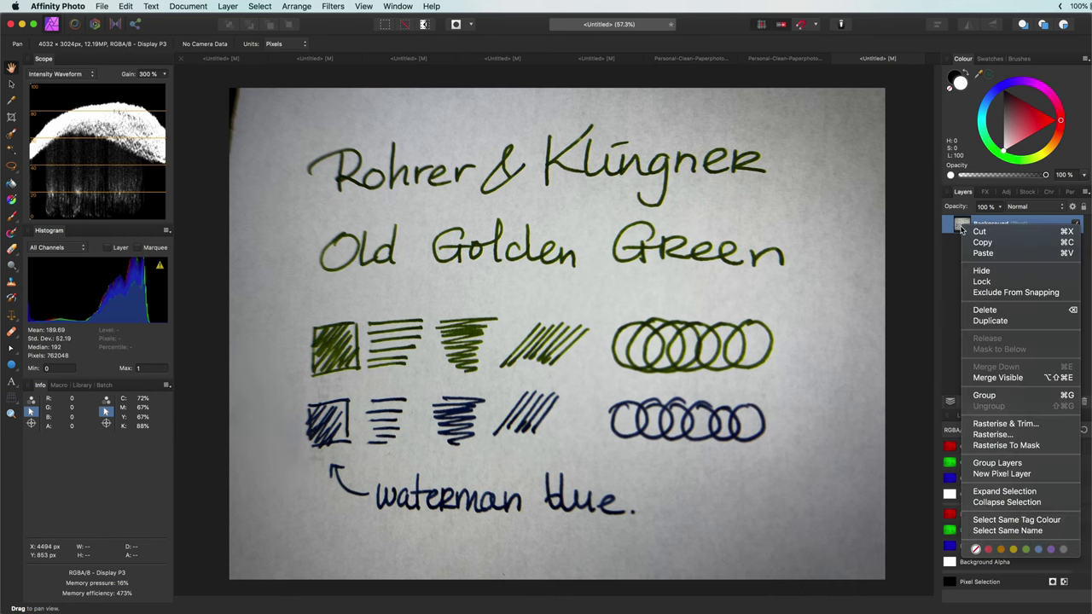
click(990, 321)
Rename the duplicate layer 'Original' and reselect the Background layer.
double_click(991, 224)
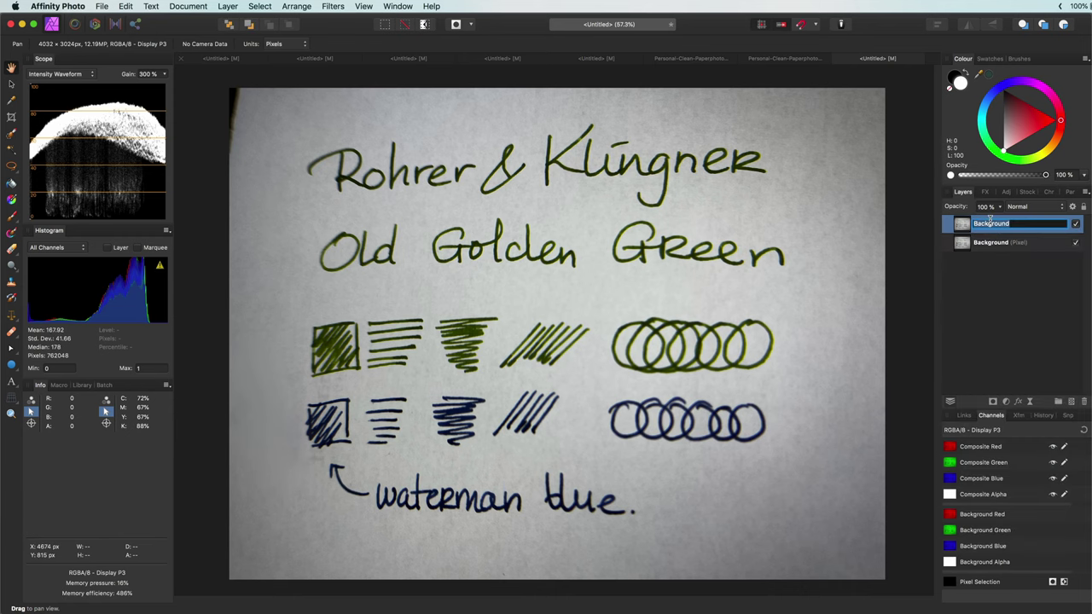
text(Original)
key(Return)
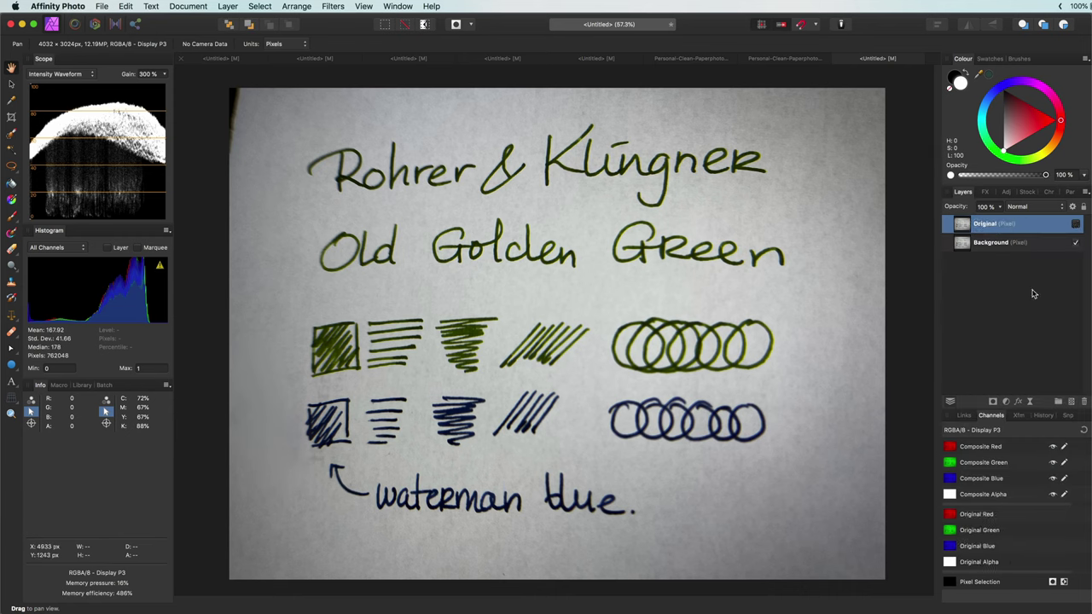
click(969, 245)
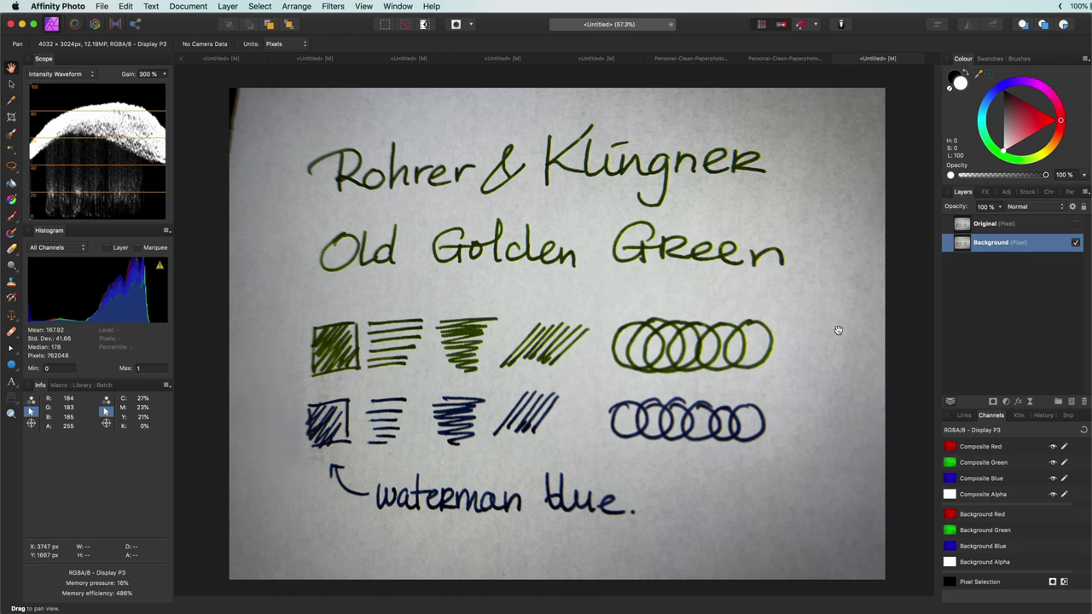
Add a Levels adjustment with output black level 13% and output white level 86%.
click(1006, 402)
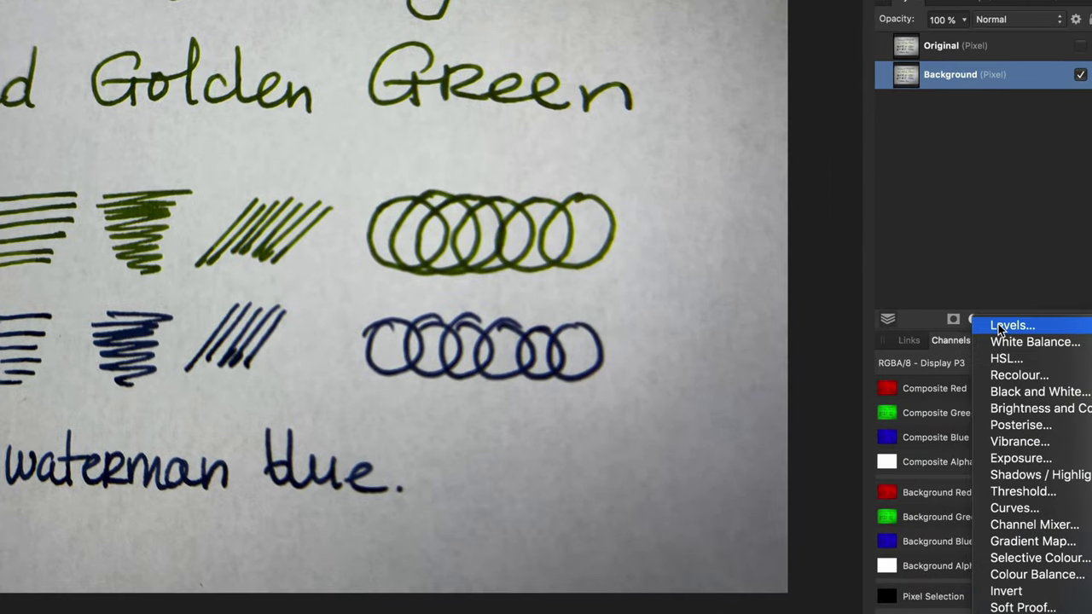
click(1007, 326)
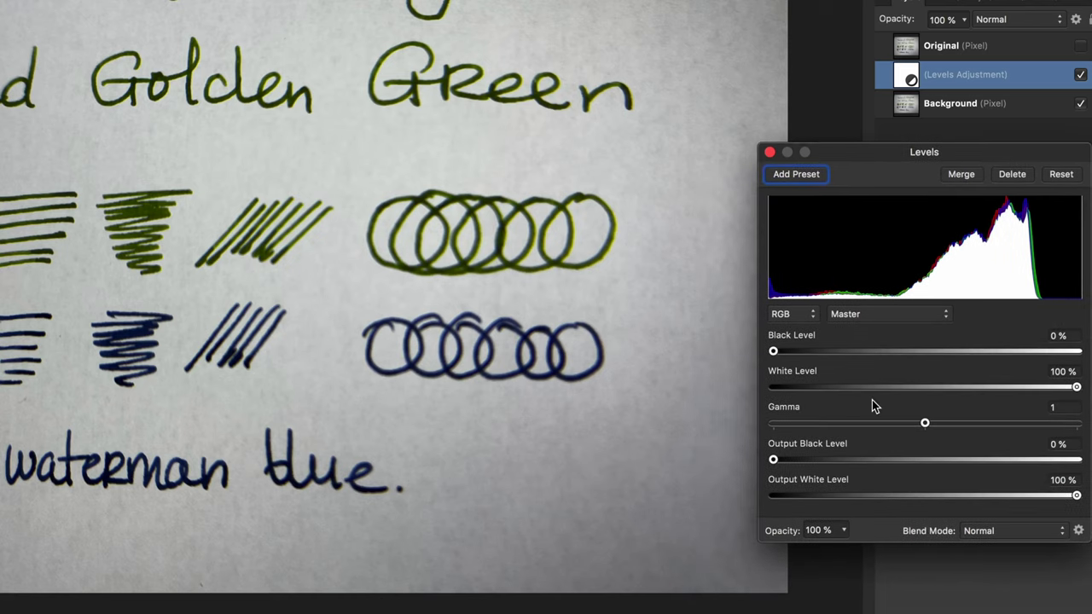
drag(773, 460, 813, 461)
drag(1078, 496, 1035, 498)
click(770, 152)
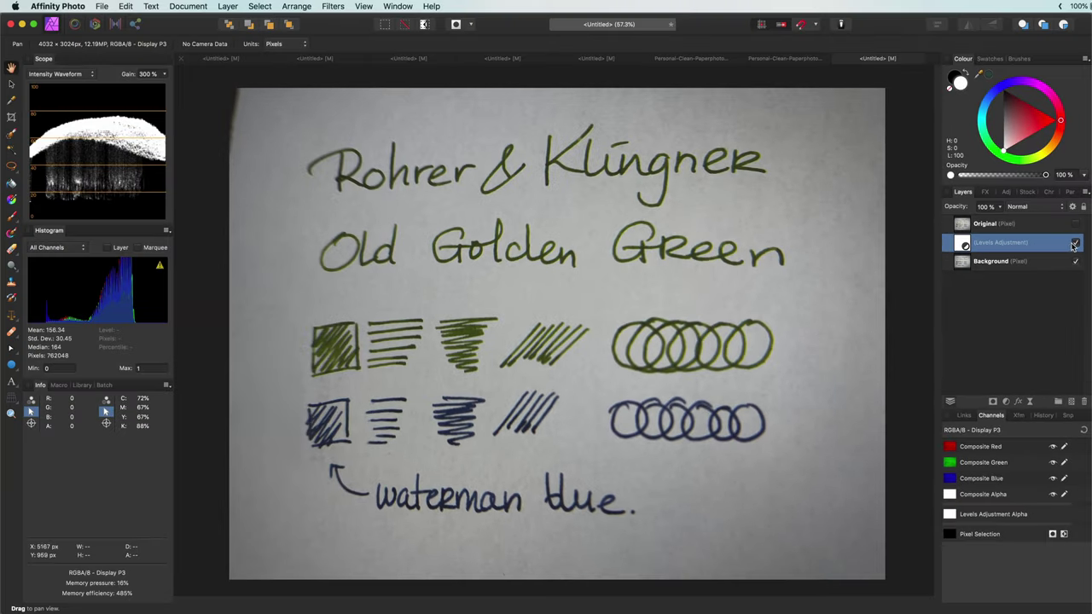
Toggle the Levels adjustment off and on twice to compare before and after.
click(1075, 244)
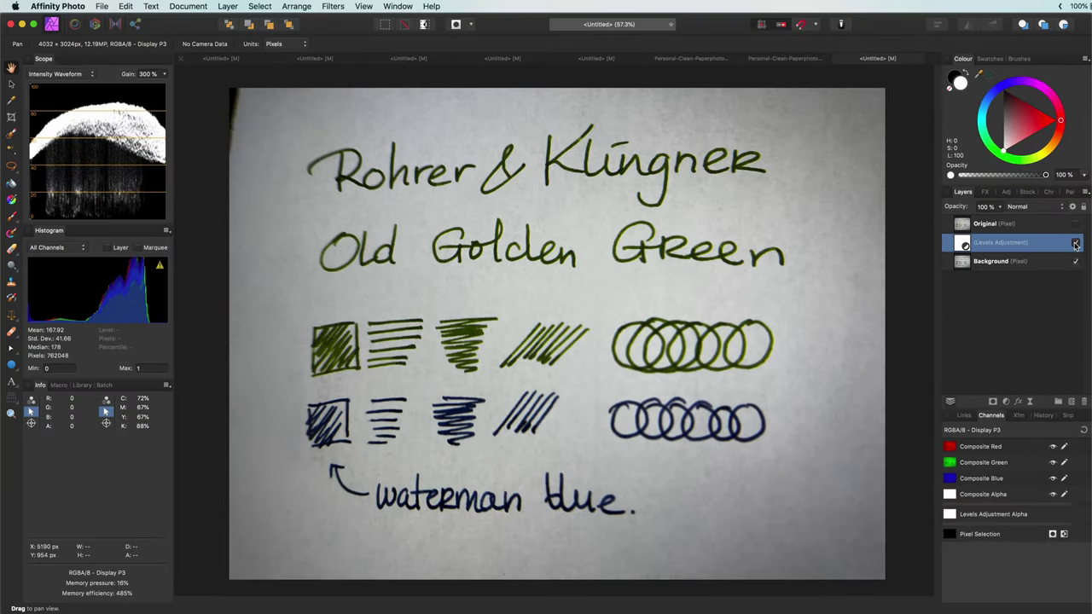
click(1075, 244)
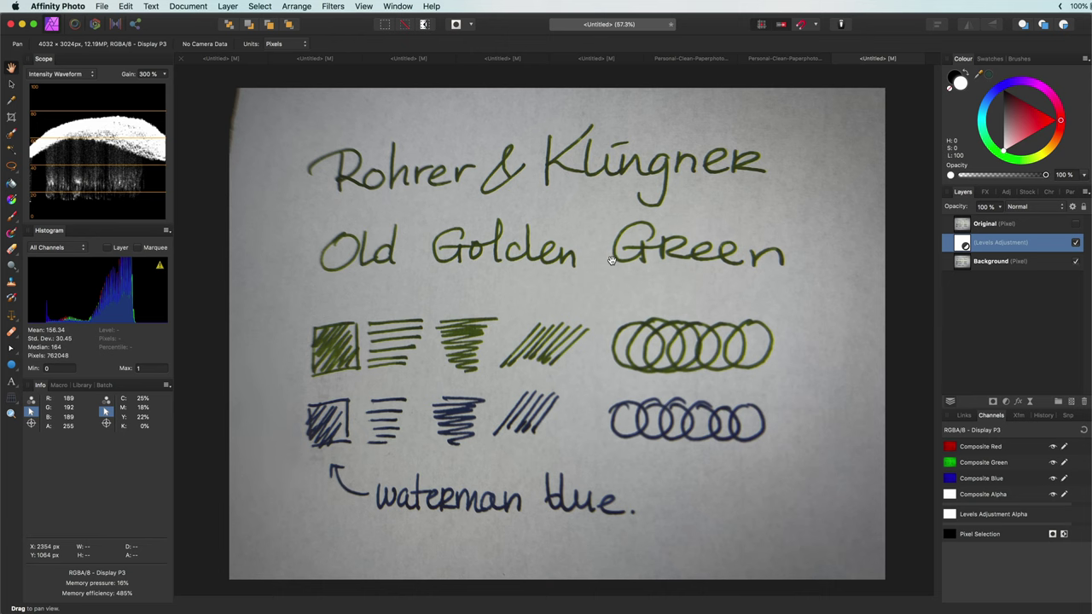
click(1075, 244)
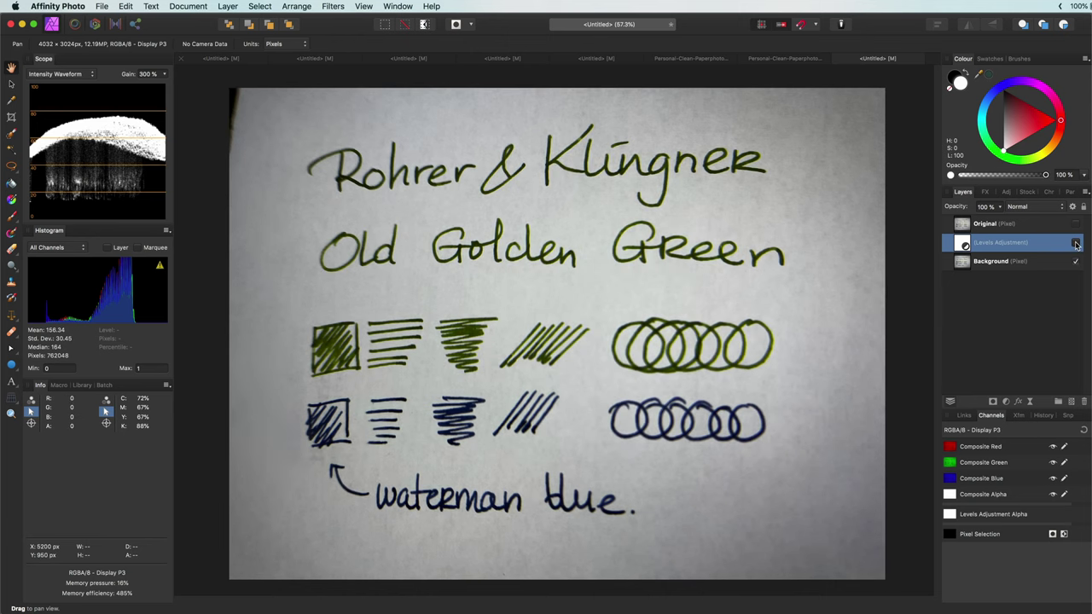
click(1076, 245)
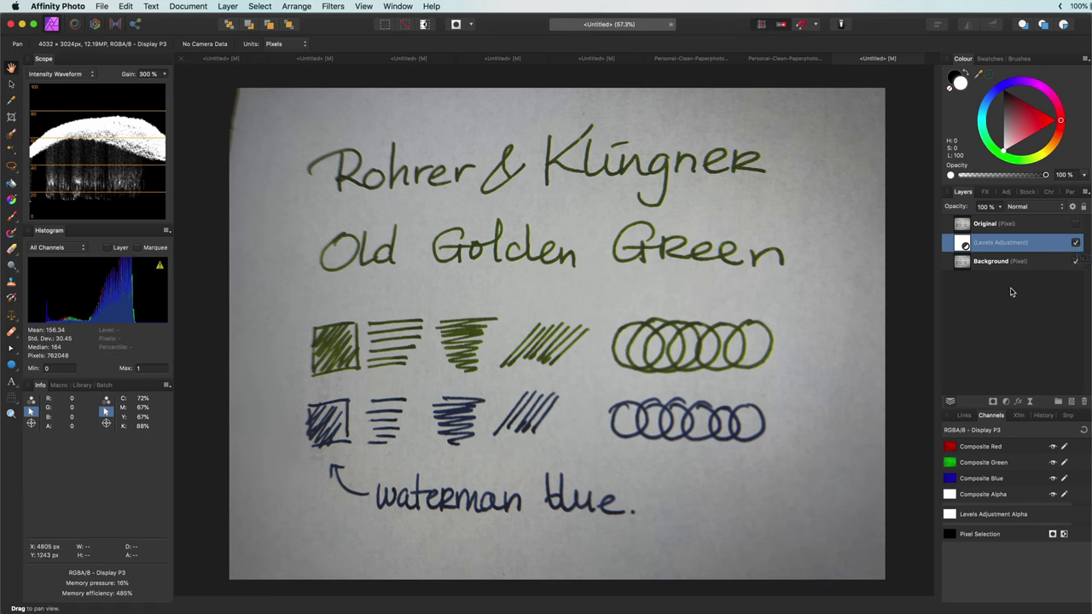
Add a Curves adjustment with black point at X 0.084, white point near 0.85, and a raised midpoint.
click(1006, 401)
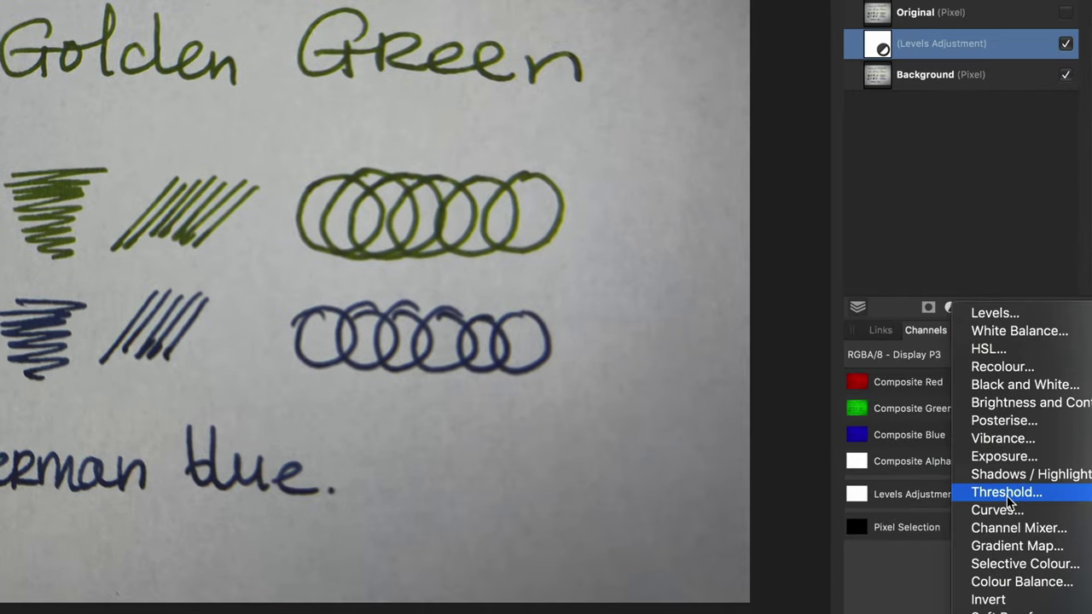
click(1010, 509)
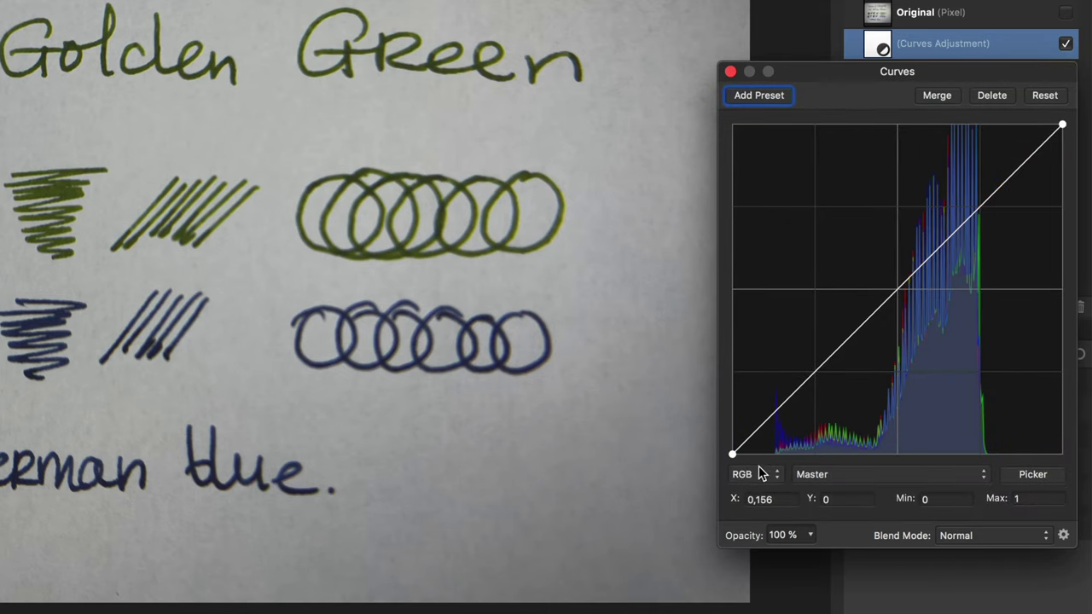
drag(734, 454, 759, 454)
drag(1062, 126, 1013, 123)
drag(883, 292, 844, 220)
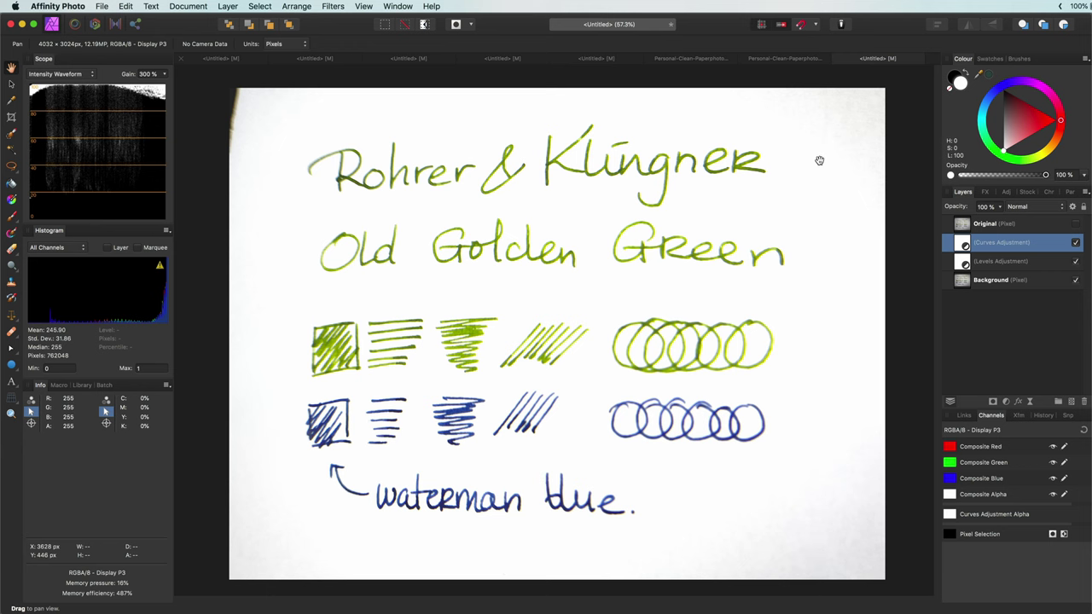
Add a live Procedural Texture filter and move it above the Curves adjustment.
click(1031, 401)
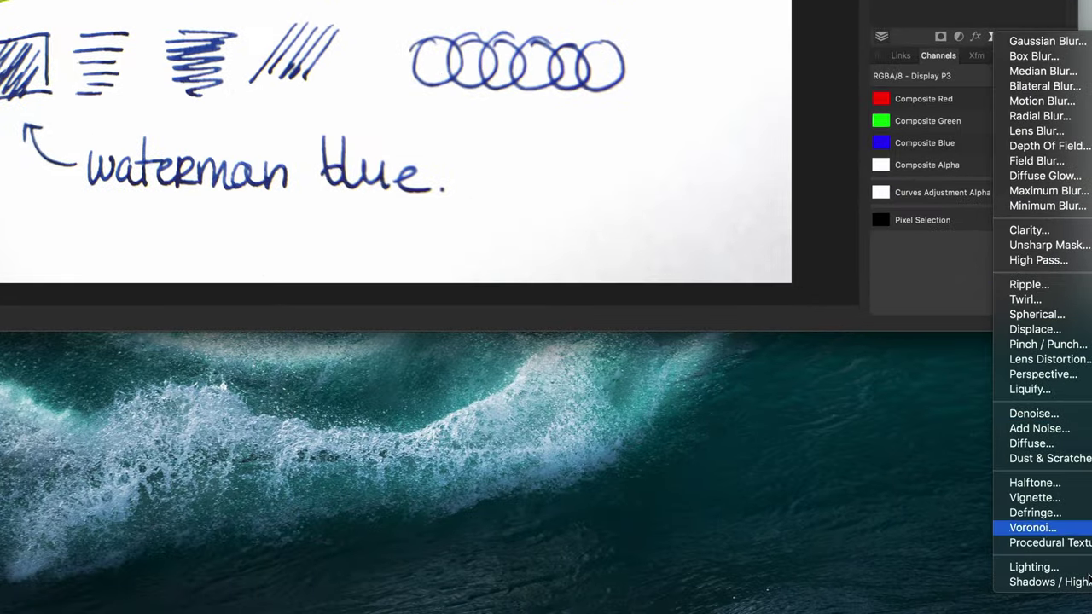
click(1086, 546)
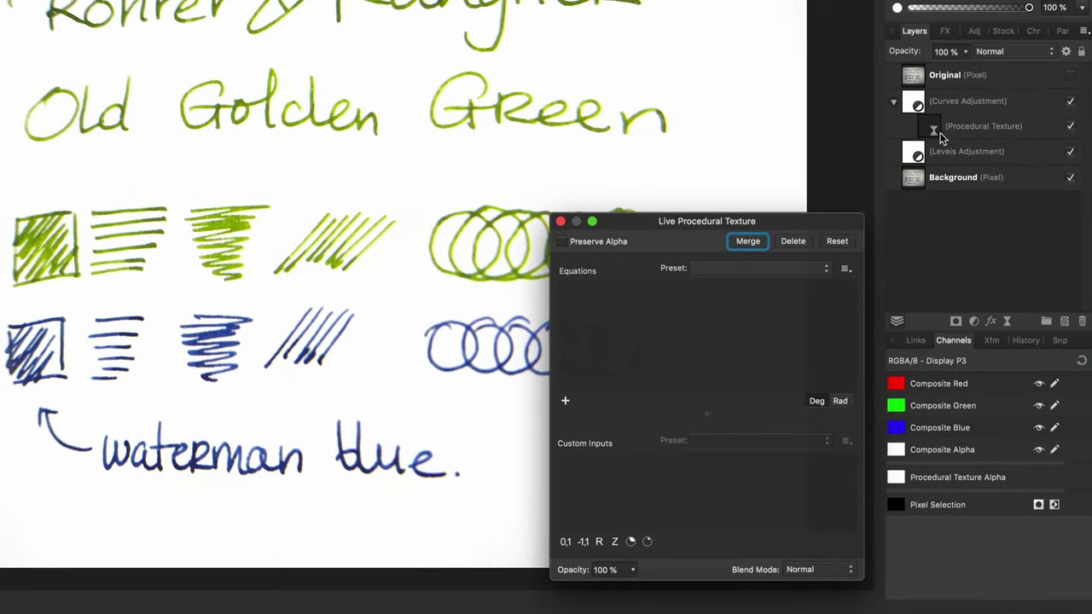
drag(935, 130, 942, 85)
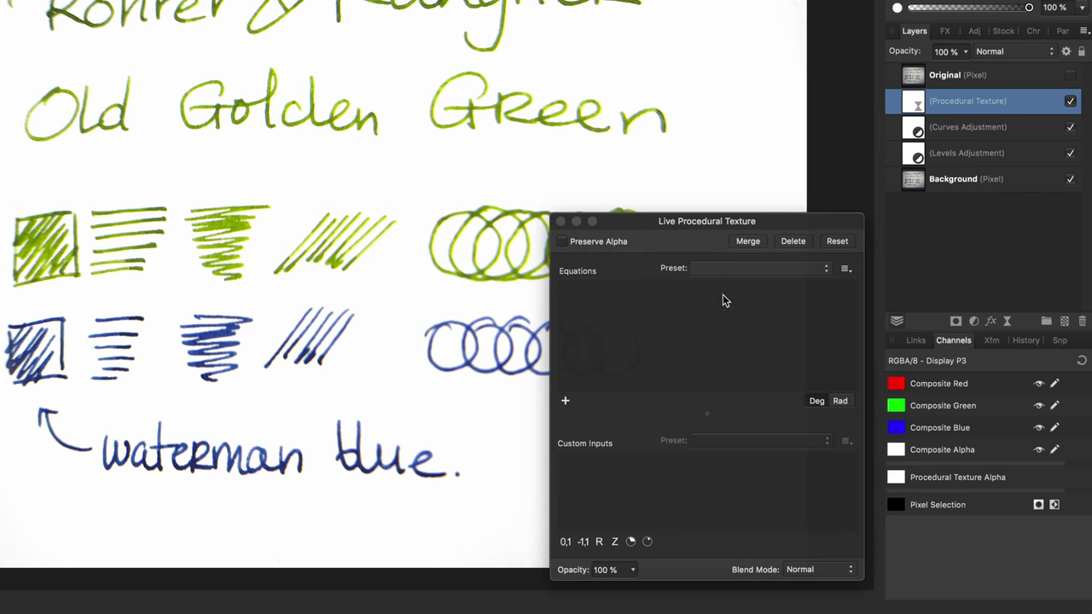
Add an alpha-channel-only equation 1-min(R,G,B) to the procedural texture.
click(565, 401)
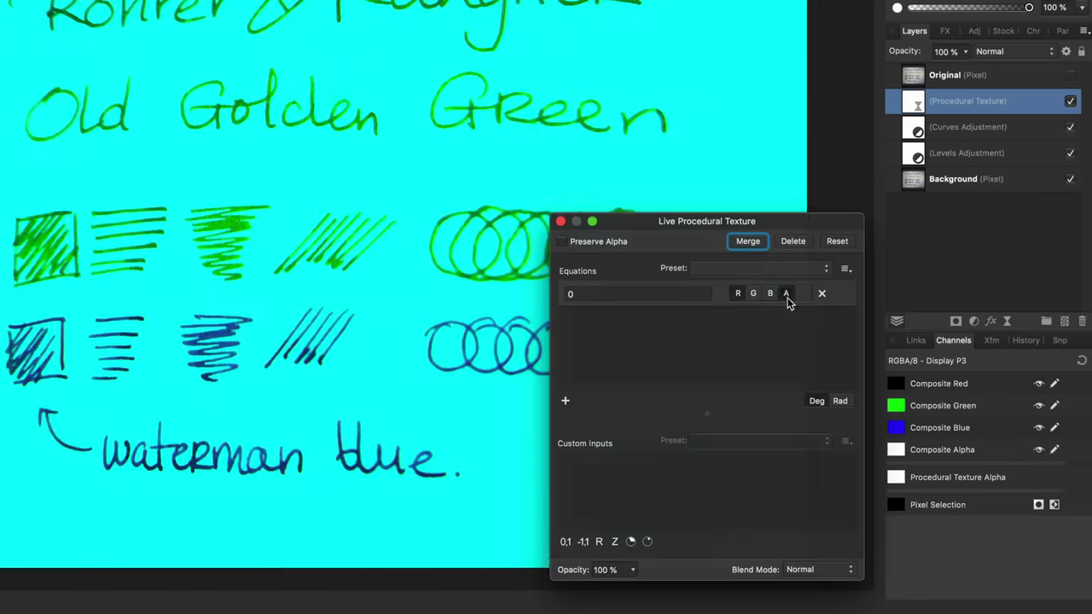
click(790, 294)
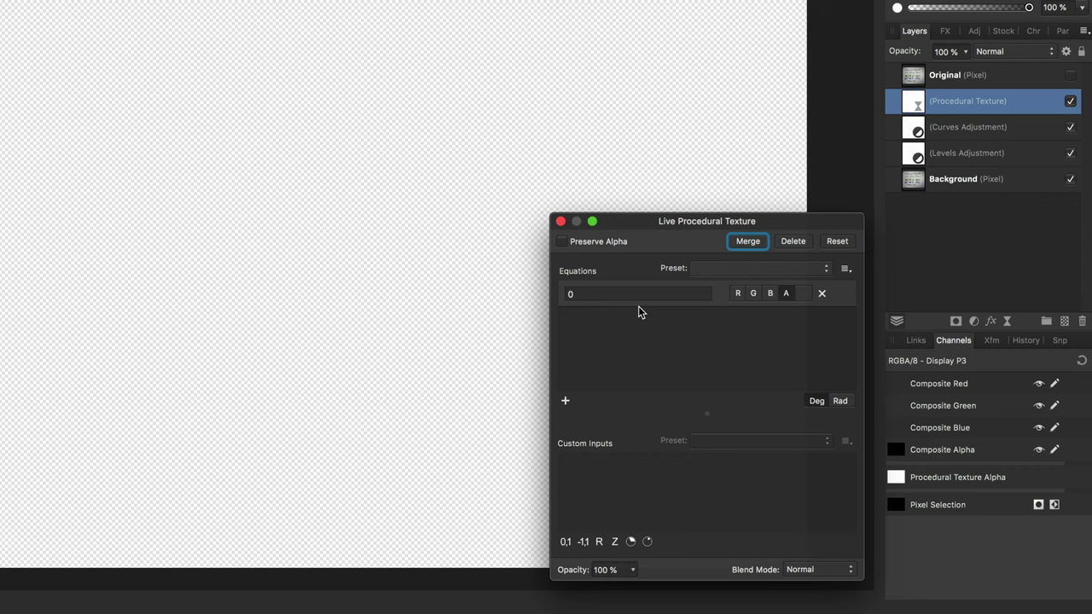
click(635, 293)
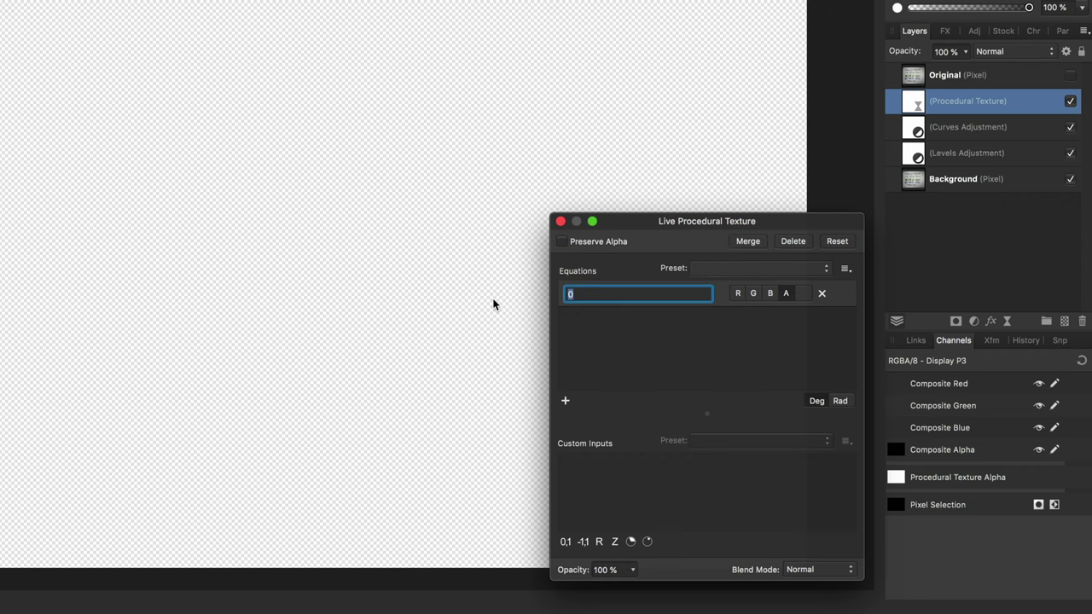
text(1-min)
text((R)
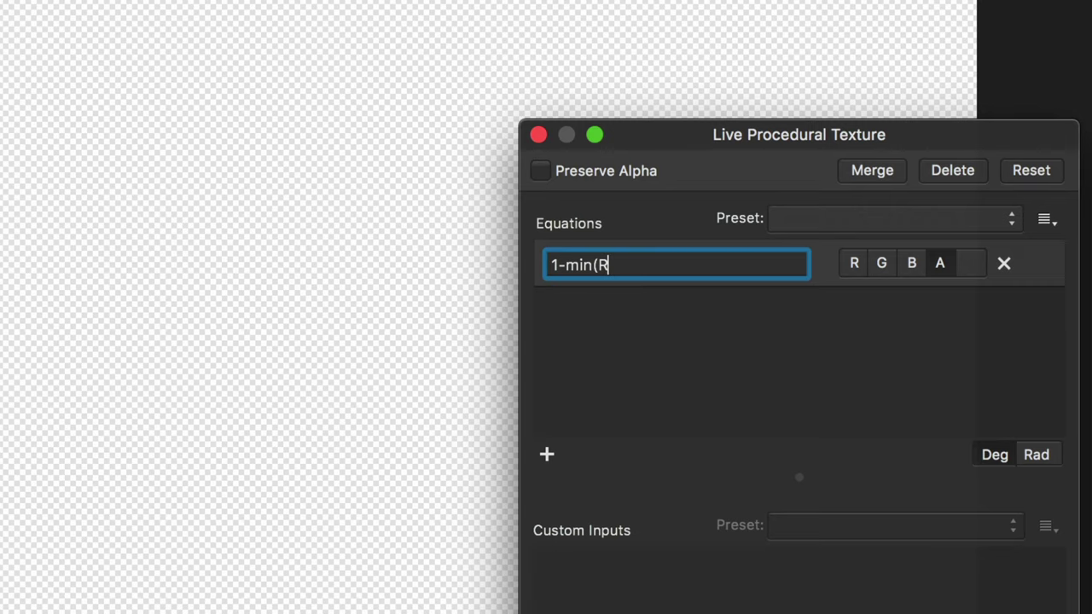
text(,G,B))
key(Return)
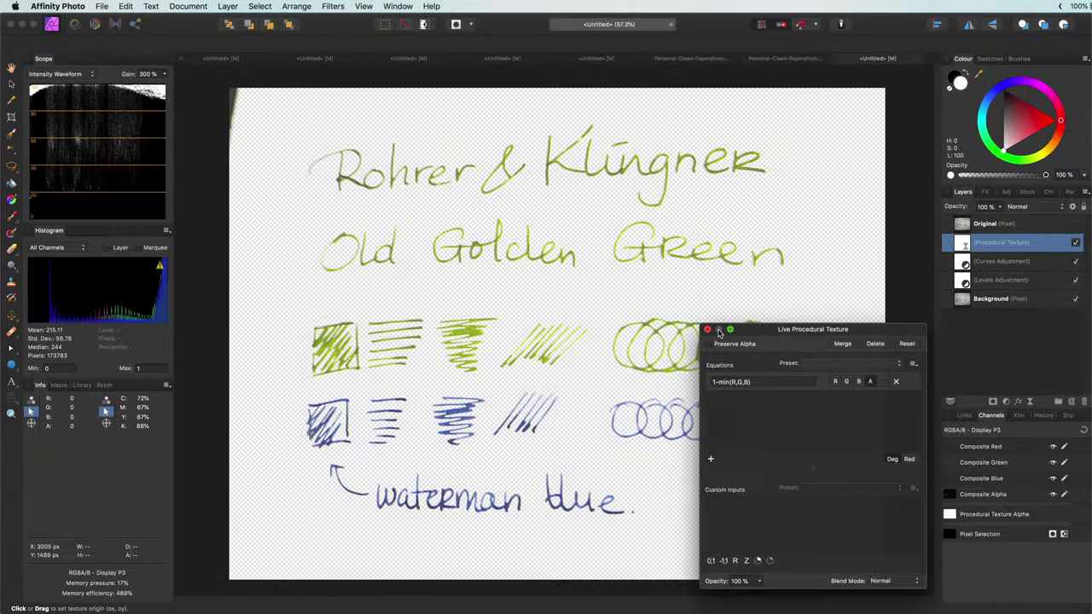
click(708, 331)
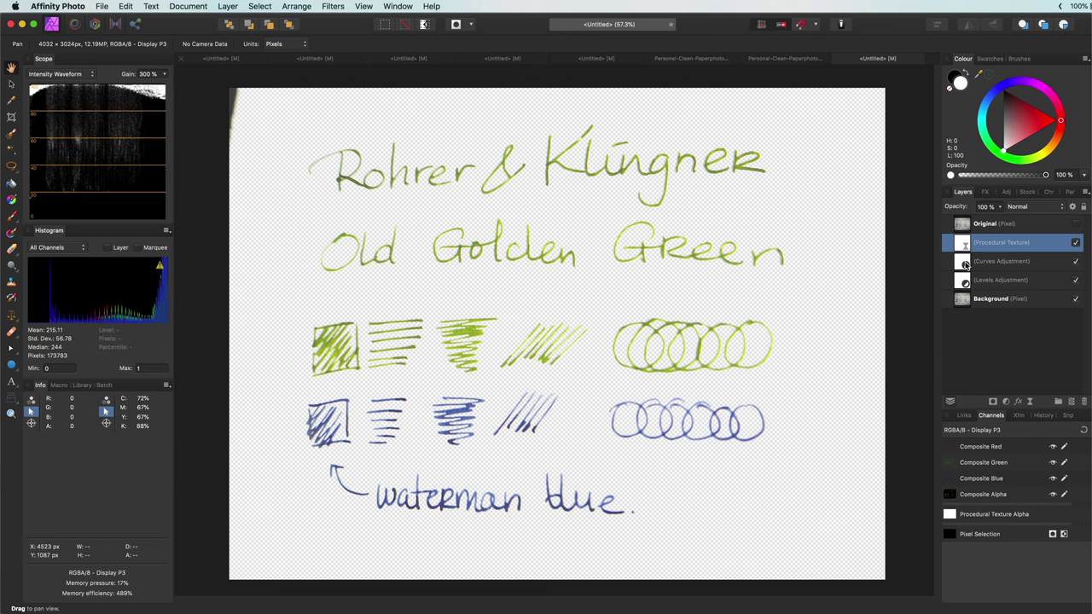
Set the texture layer's Underlying Composition range points to about 58%/0% and 84%/100%.
click(1072, 207)
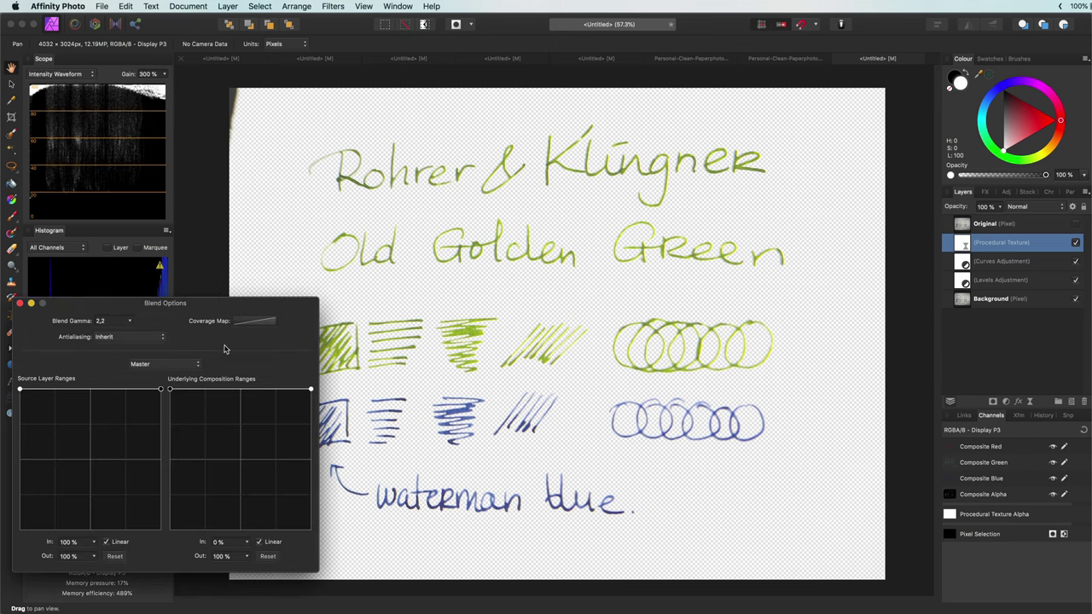
drag(170, 391, 254, 533)
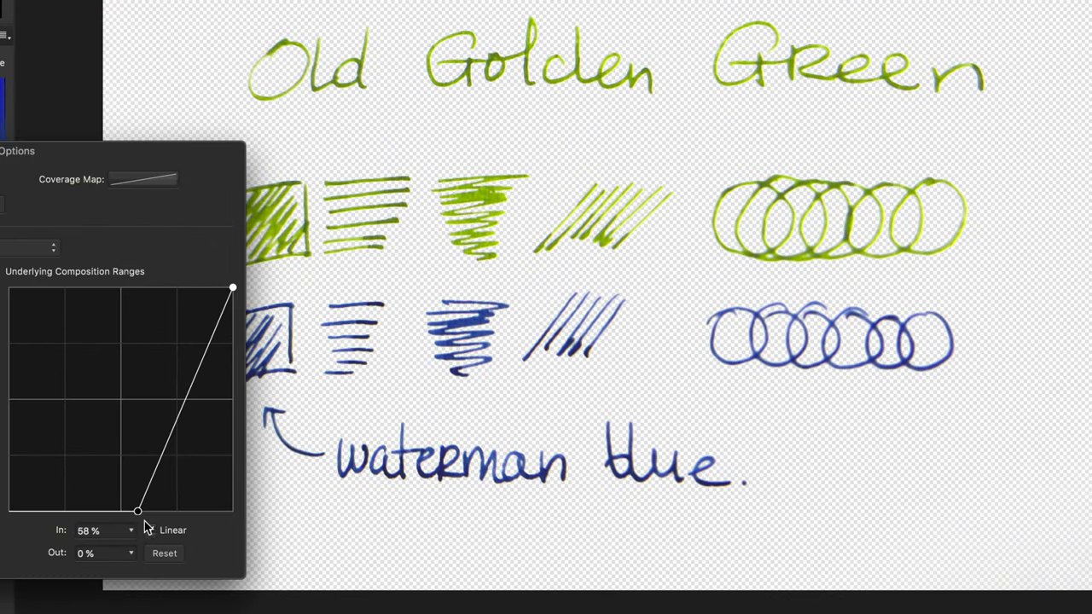
drag(310, 390, 292, 391)
mouse_move(203, 290)
mouse_down()
mouse_move(231, 287)
mouse_move(197, 289)
mouse_up()
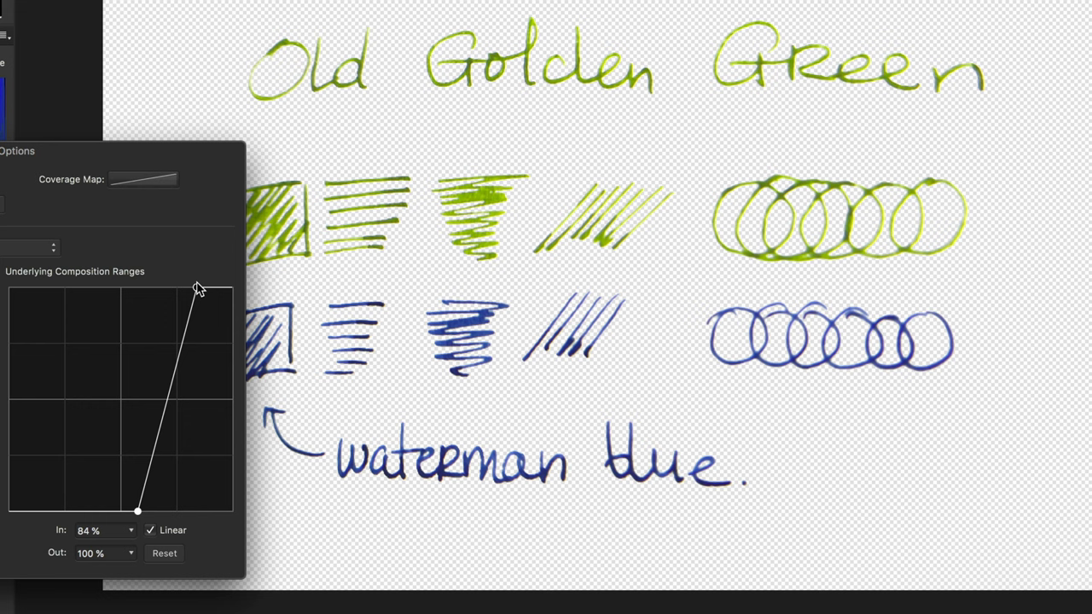
key(Return)
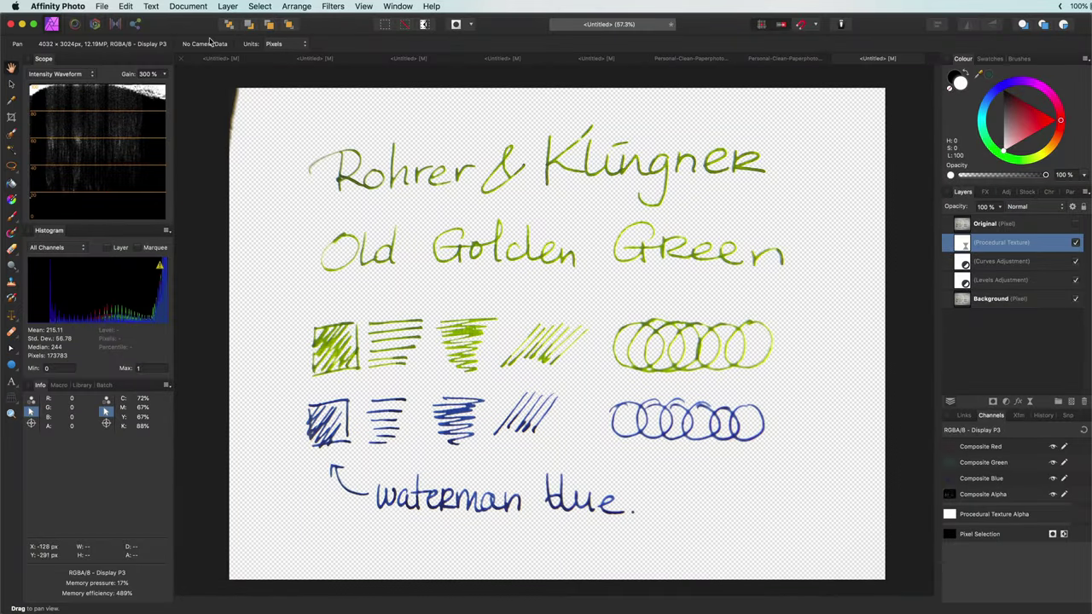
Add a new white Fill layer and move it beneath the Background layer.
click(228, 7)
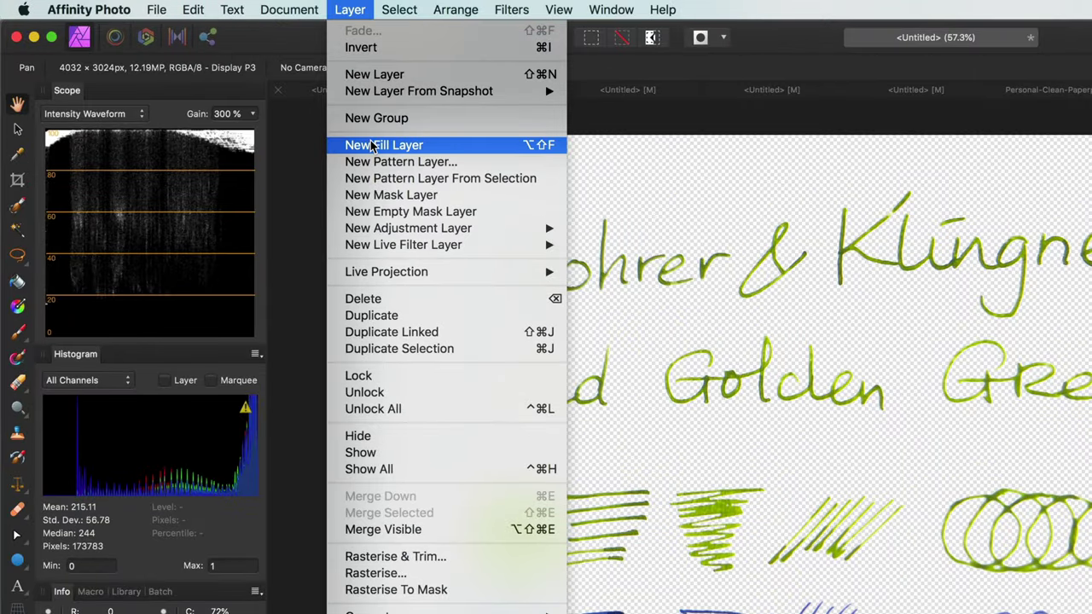
click(240, 94)
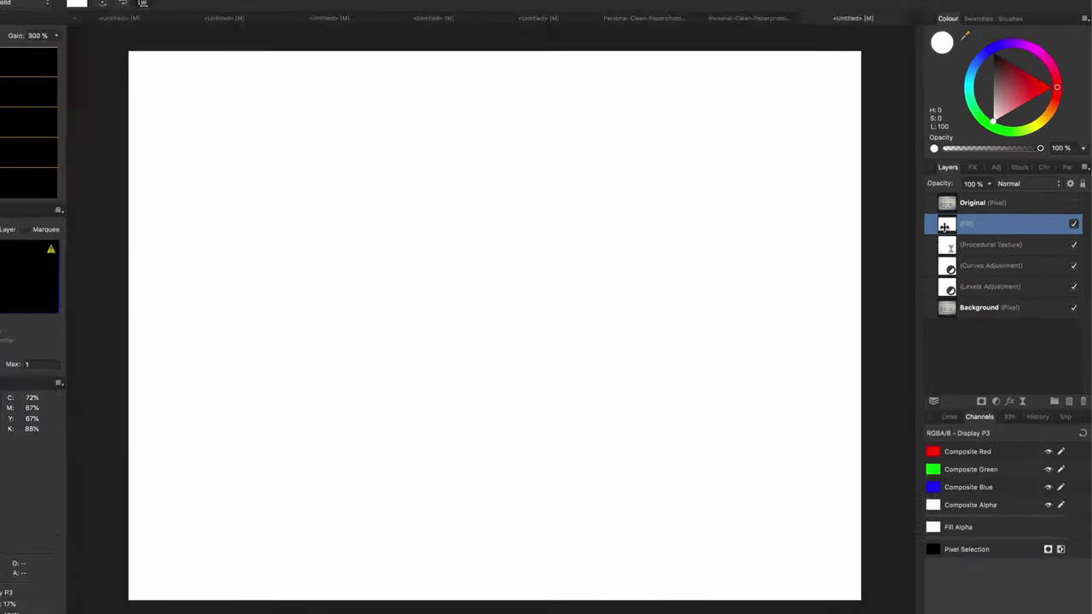
drag(944, 226, 954, 314)
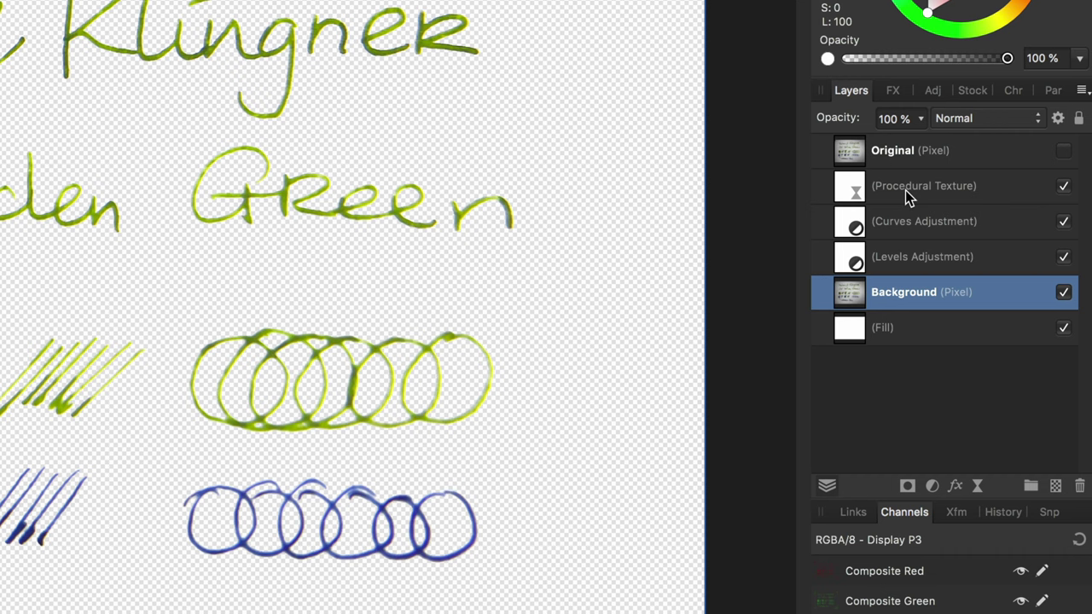
Group the Procedural Texture, Curves, Levels and Background layers, then expand the group.
shift+click(906, 190)
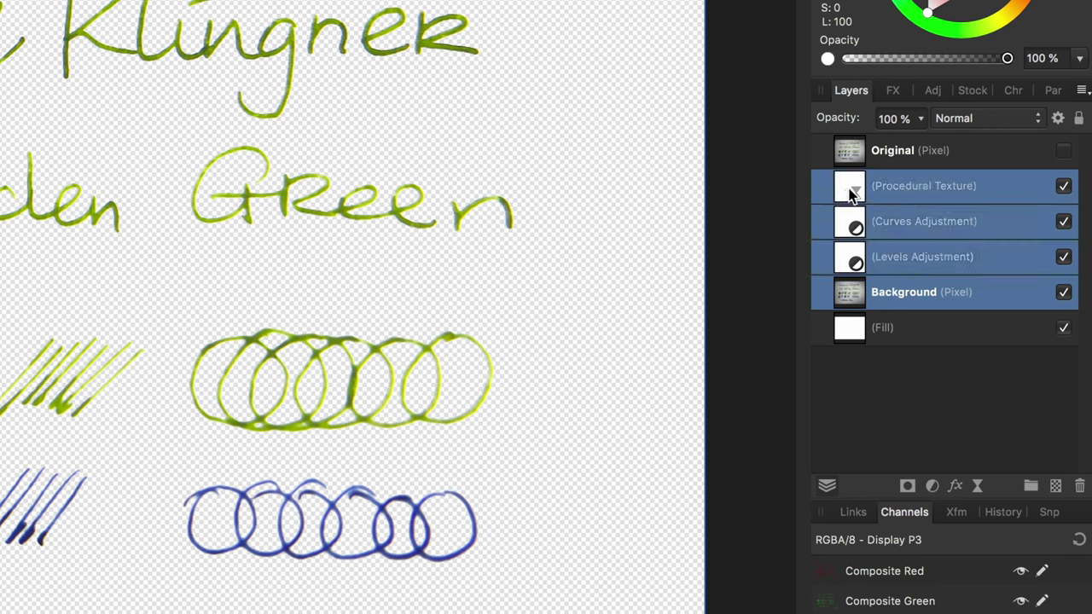
right_click(850, 191)
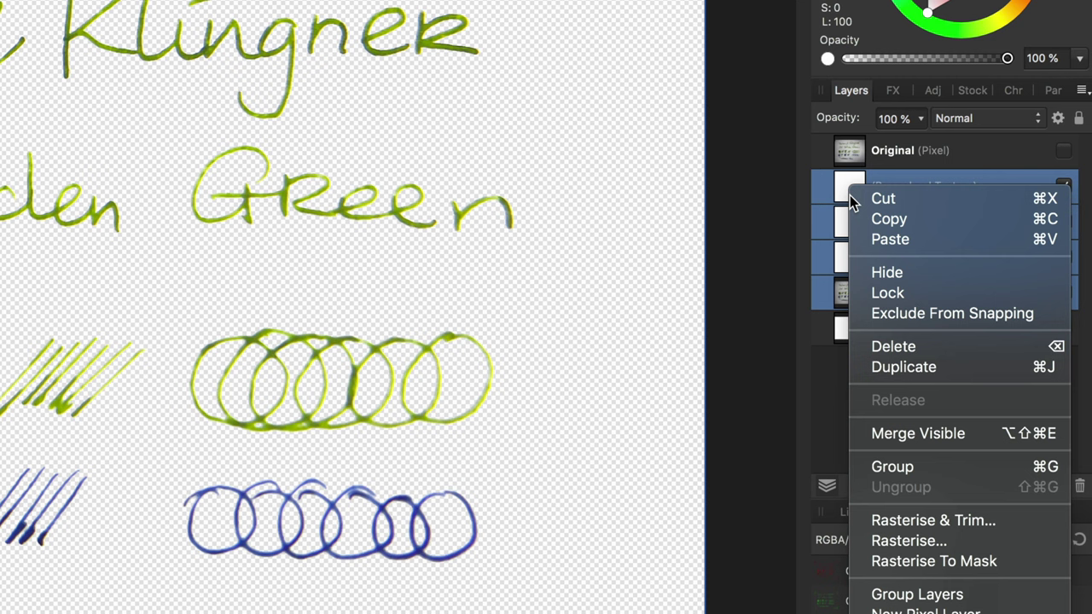
click(893, 466)
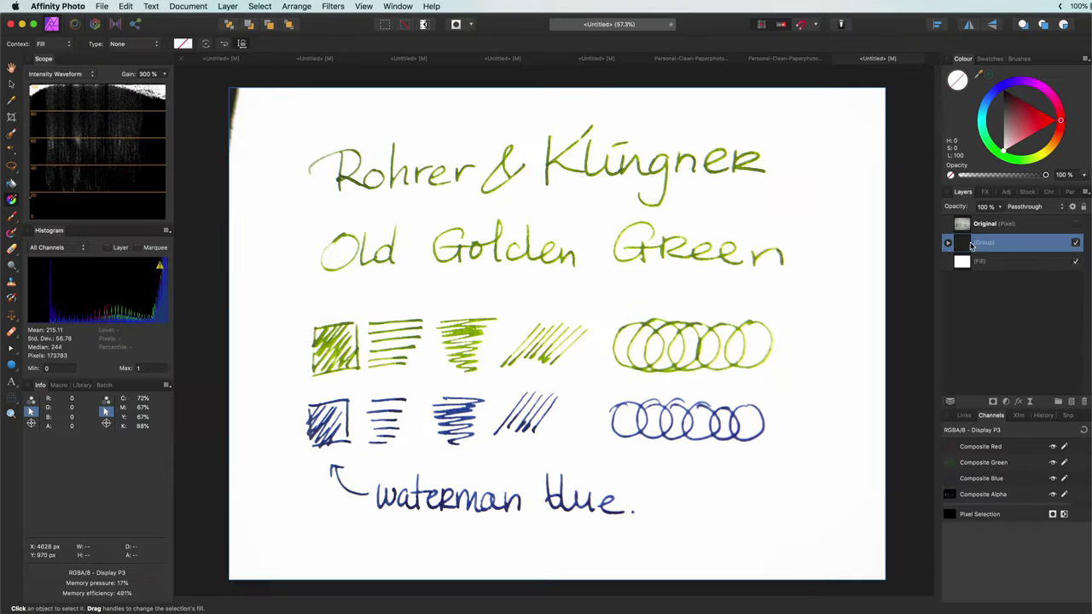
click(948, 243)
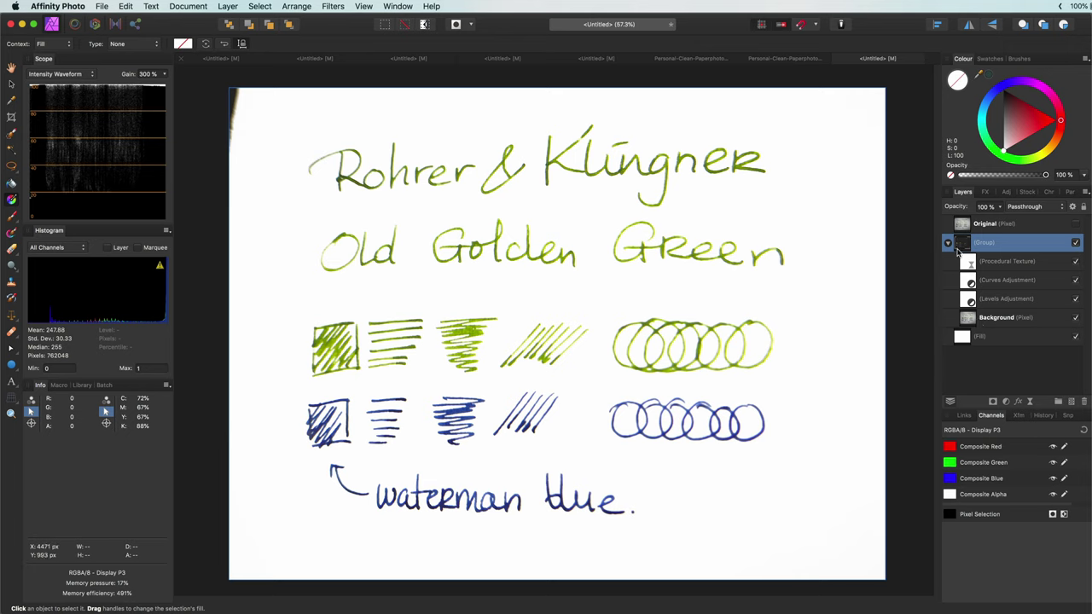
Compare against Original, then drag the Curves midpoint to about 0.38, 0.626 for darker ink.
click(1076, 224)
click(1076, 225)
double_click(971, 284)
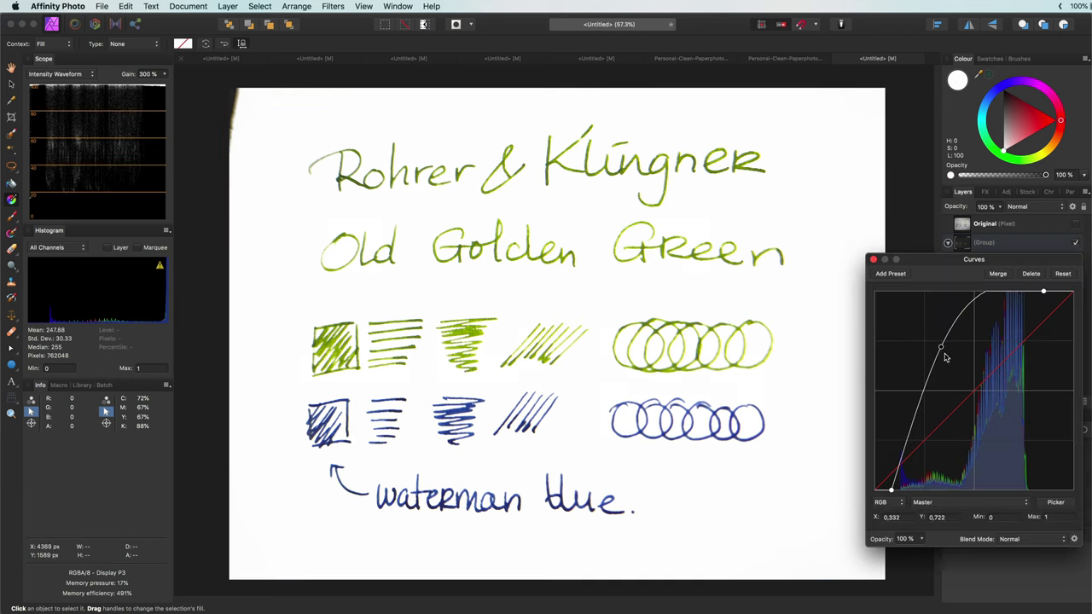
mouse_move(945, 354)
mouse_down()
mouse_move(954, 373)
mouse_move(950, 365)
mouse_up()
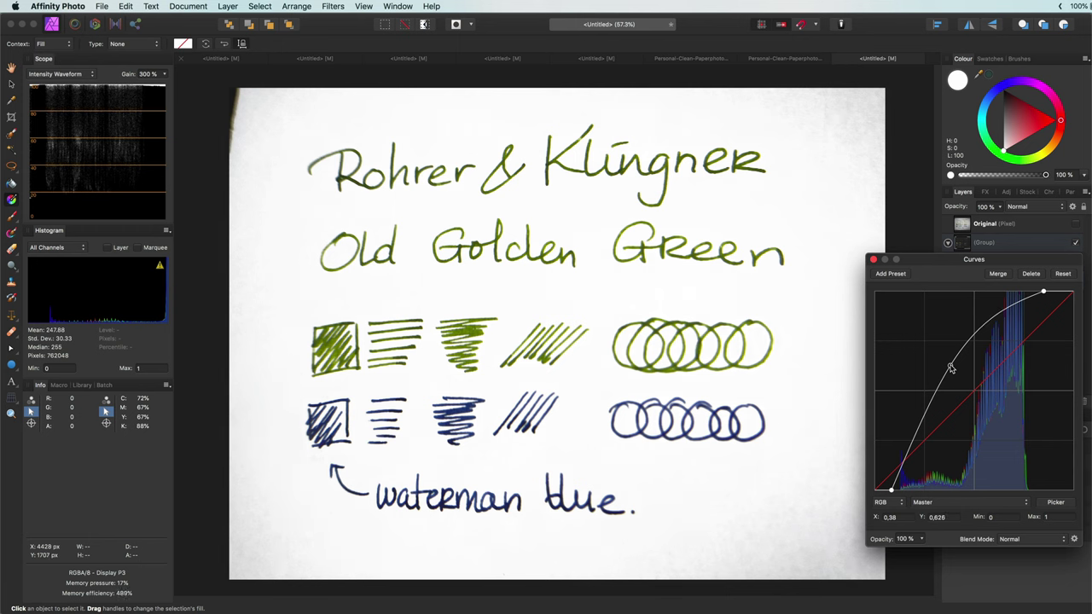
click(873, 259)
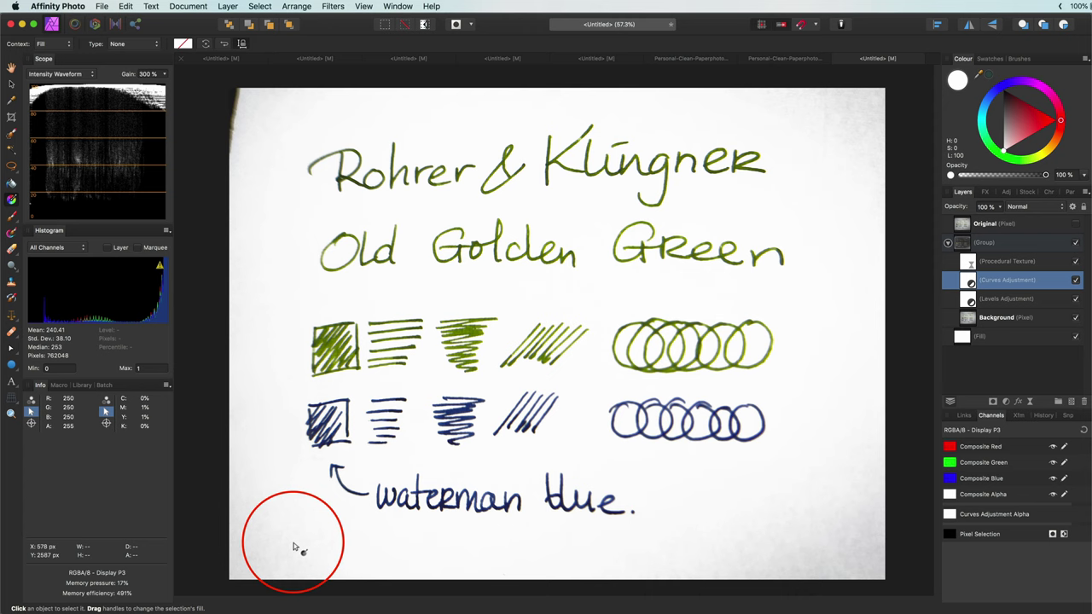
Add a new pixel layer above Procedural Texture and ready the brush with white as the colour.
click(981, 263)
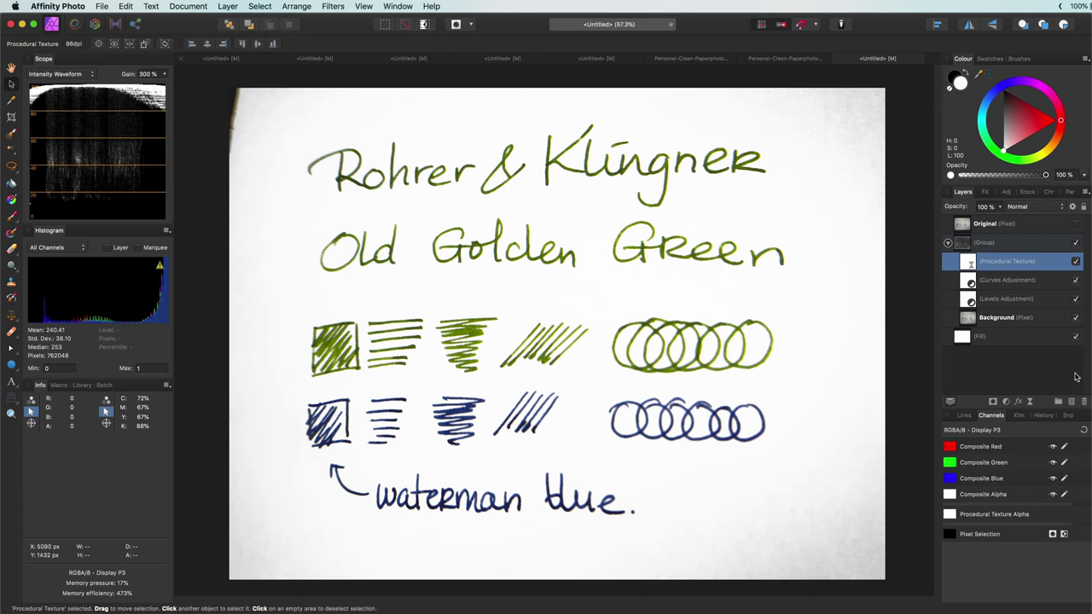
click(1071, 401)
key(b)
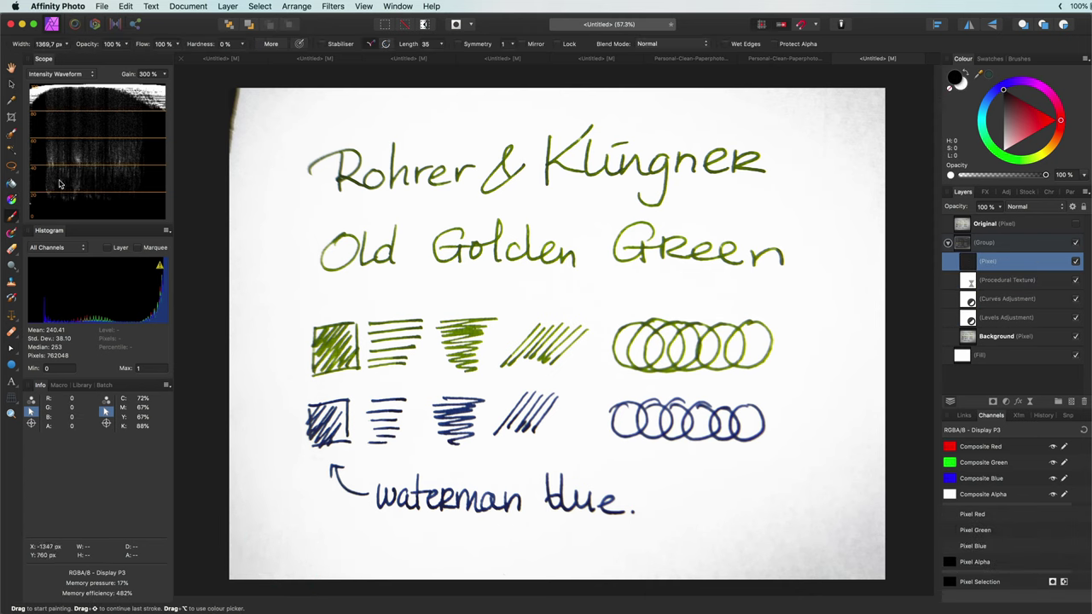
key(x)
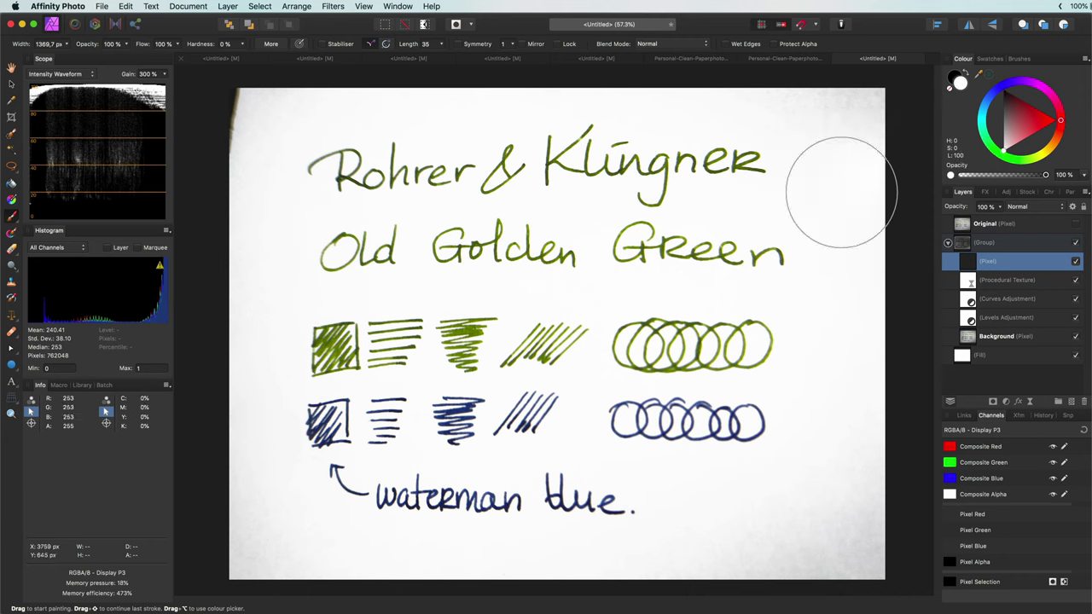
Paint white over the grey upper-left and lower-right paper edges, then compare with Original.
drag(273, 97, 256, 145)
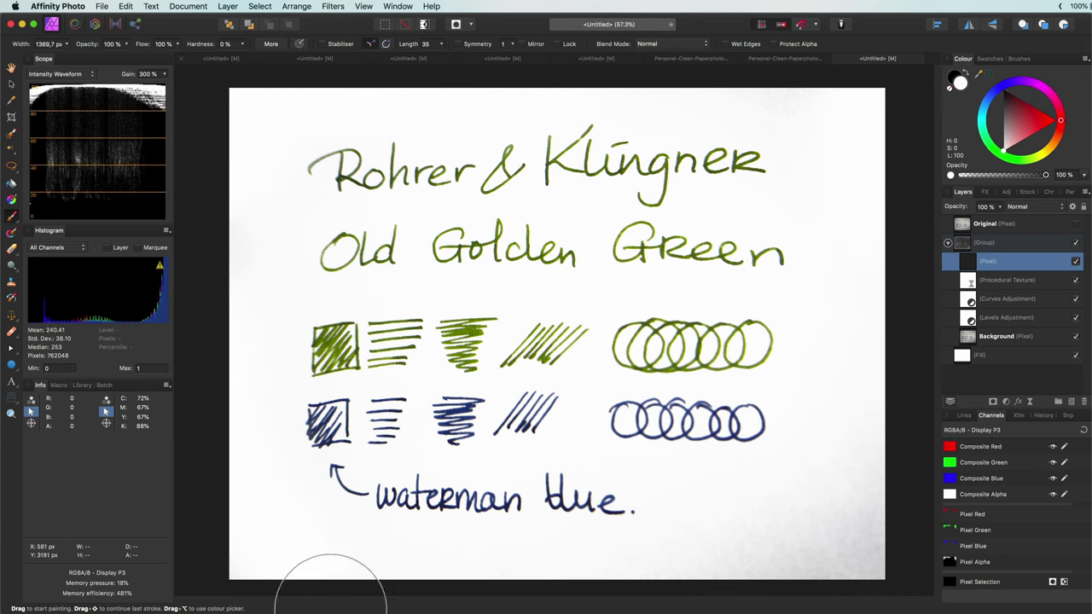
mouse_move(725, 589)
mouse_down()
mouse_move(817, 532)
mouse_move(862, 478)
mouse_up()
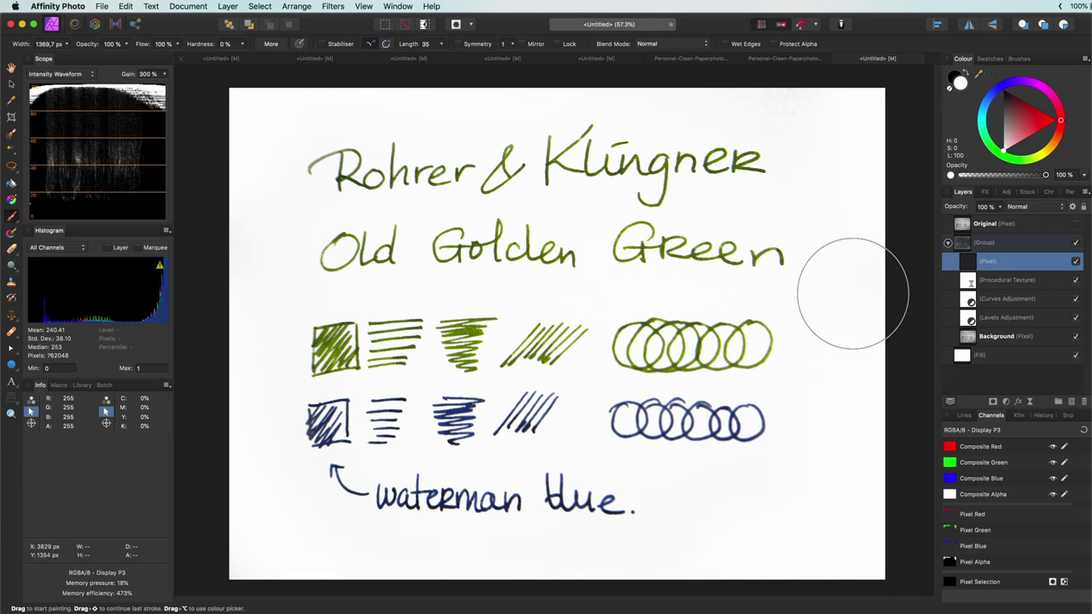
click(1076, 224)
click(1076, 224)
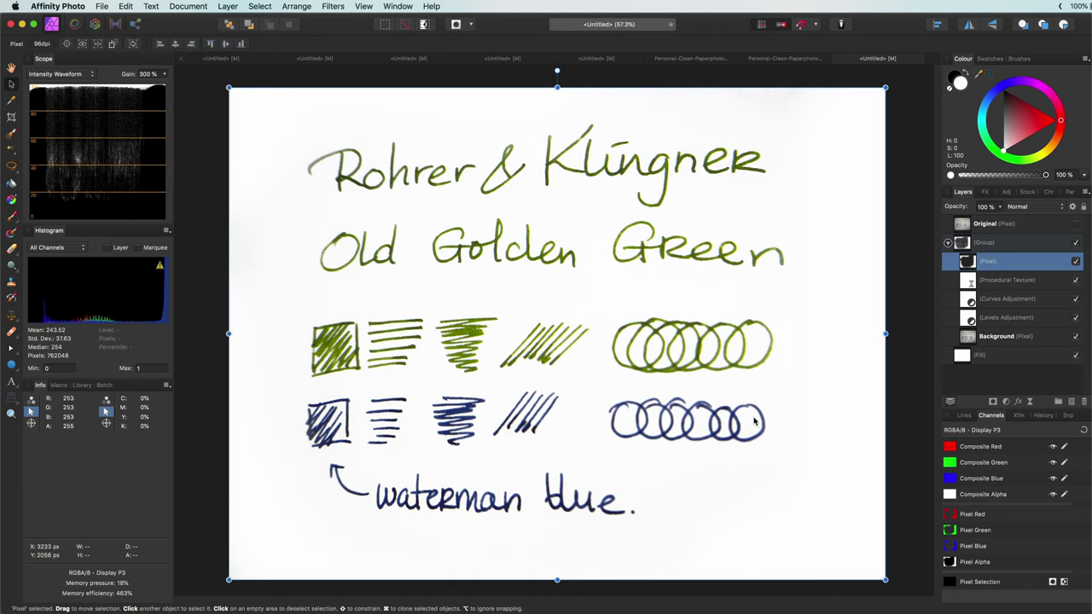
key(v)
Add a Selective Colour adjustment above Levels: Whites black -18%, blend mode Screen.
click(973, 319)
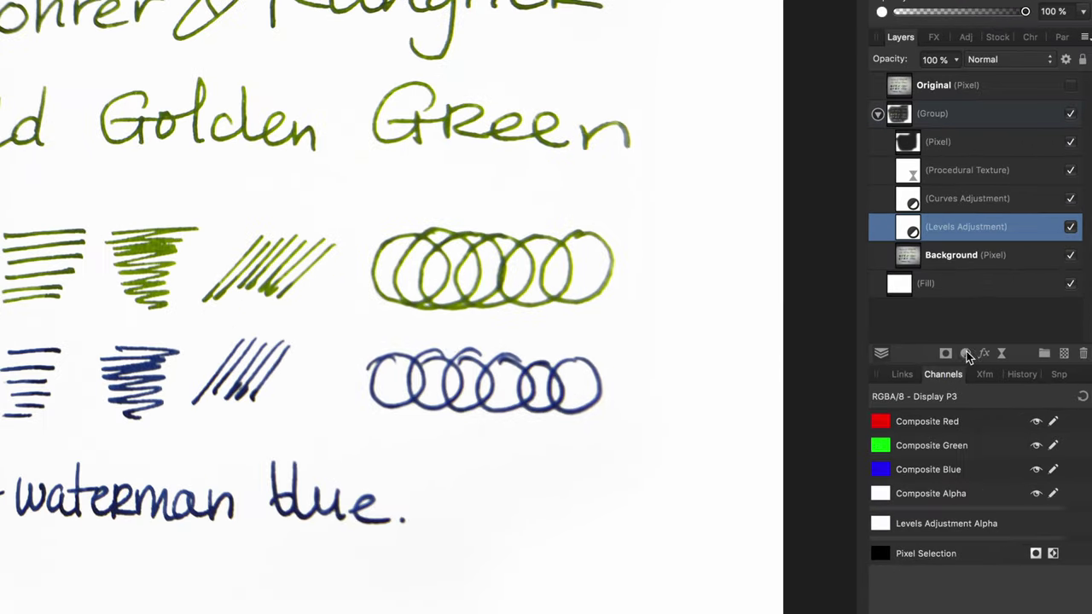
click(967, 355)
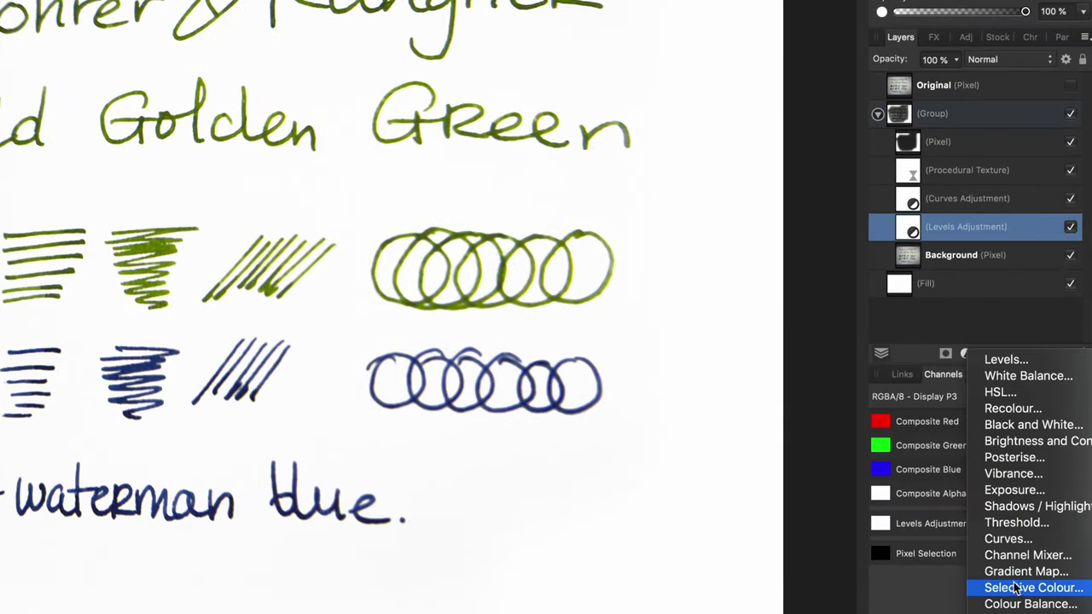
click(981, 359)
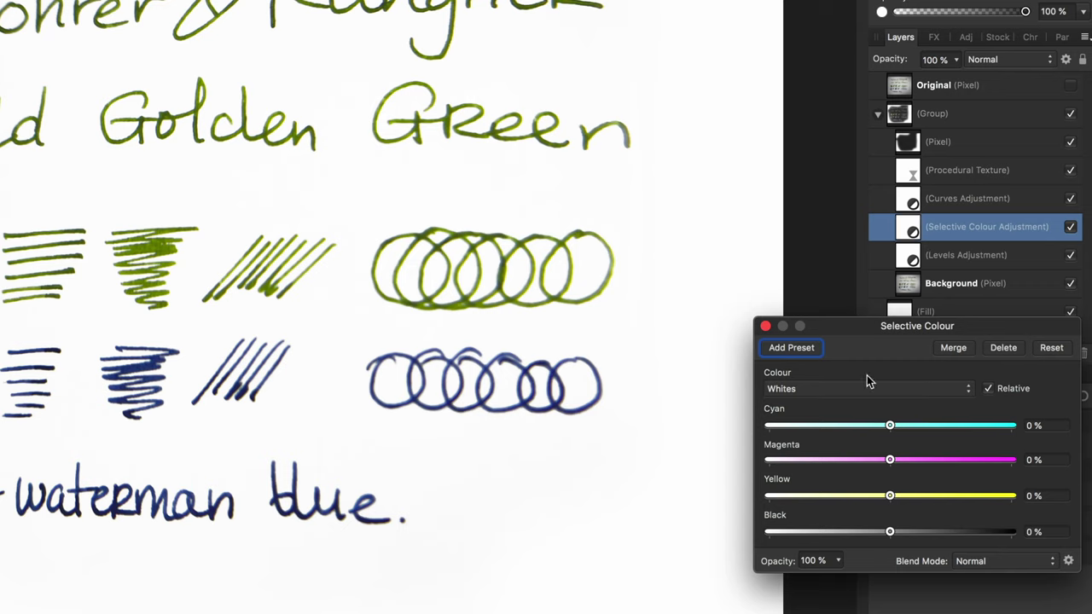
click(865, 389)
click(865, 389)
drag(891, 534, 875, 536)
click(1006, 61)
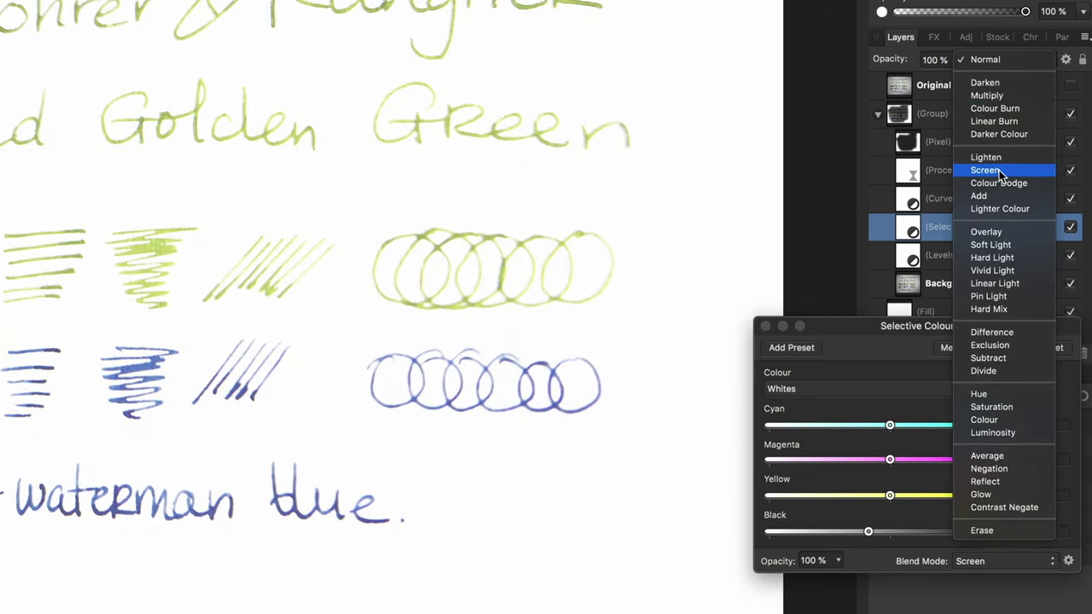
click(999, 170)
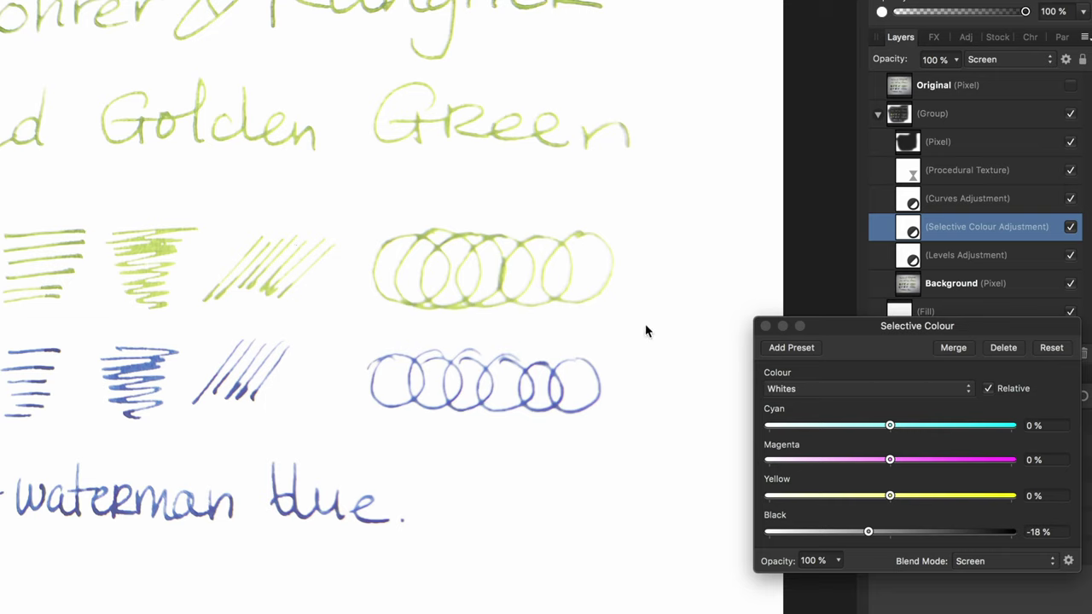
click(764, 325)
Lower the Selective Colour layer's Underlying blend range top node so the ink stays dark.
click(1065, 62)
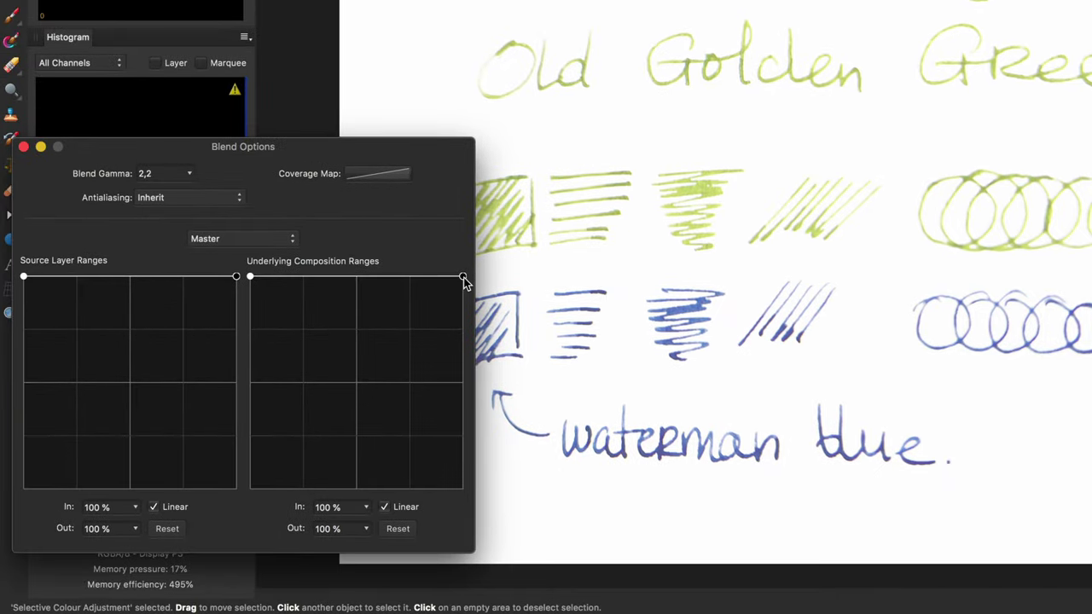
mouse_move(463, 277)
mouse_down()
mouse_move(487, 495)
mouse_move(319, 508)
mouse_up()
click(23, 147)
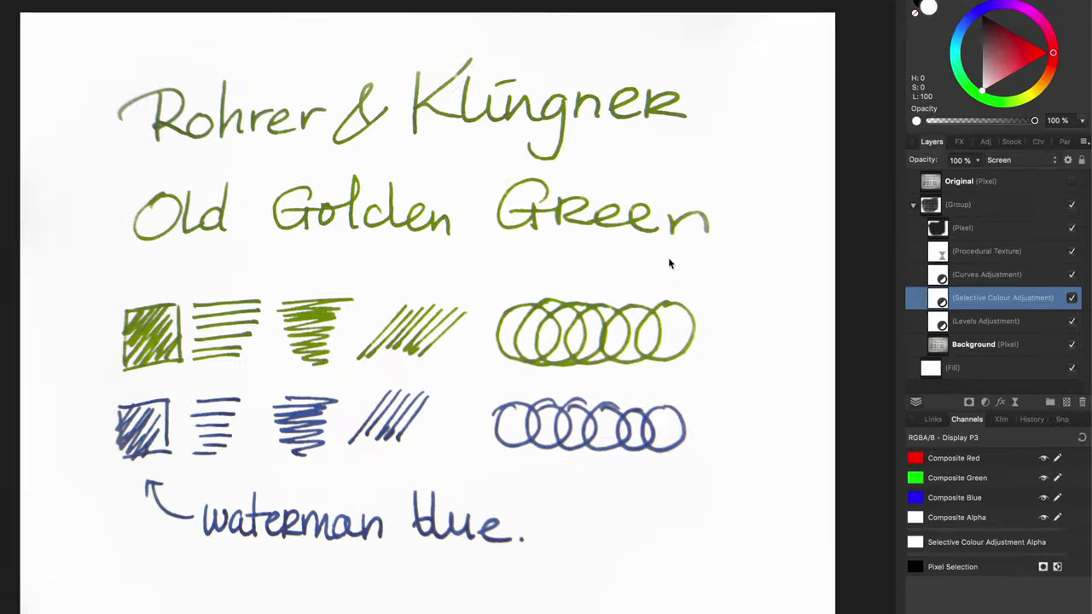
Move the Curves adjustment's midpoint to 0.415, 0.557 and switch its blend mode to Screen.
click(966, 300)
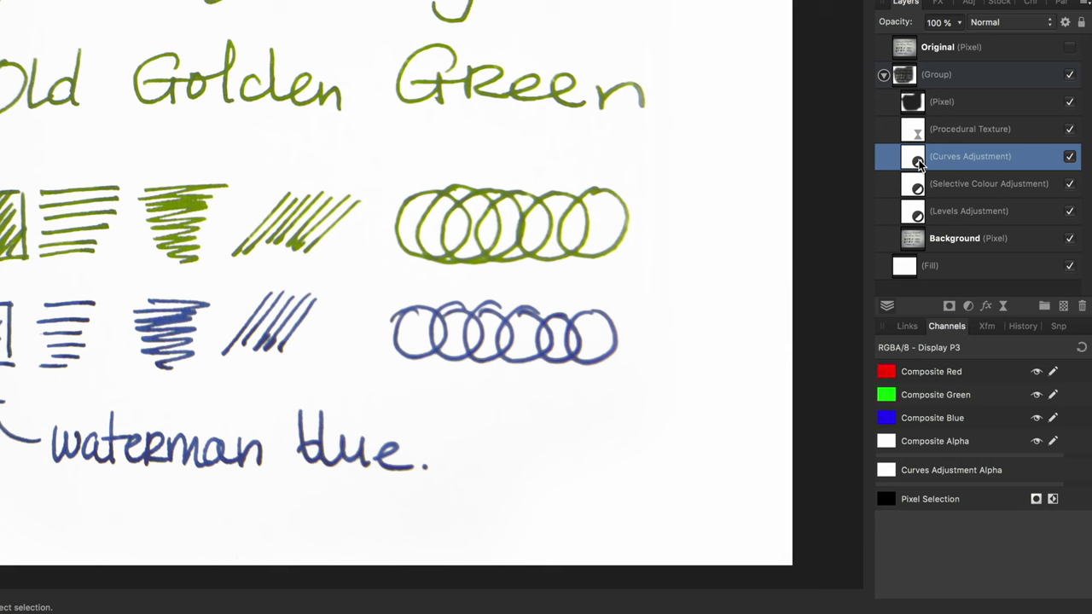
double_click(918, 162)
click(889, 261)
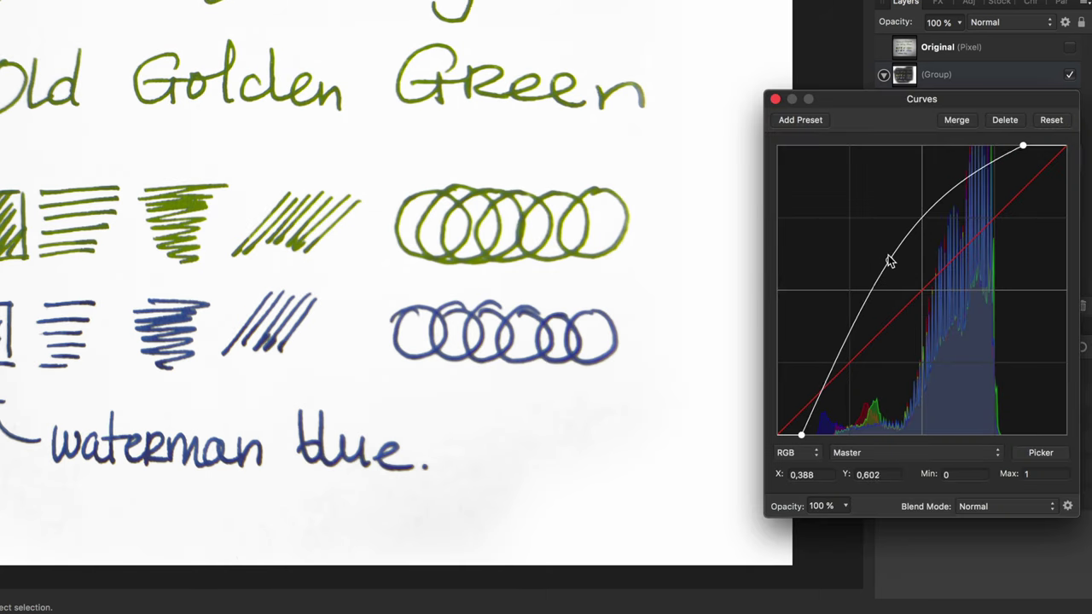
drag(889, 261, 896, 274)
click(994, 23)
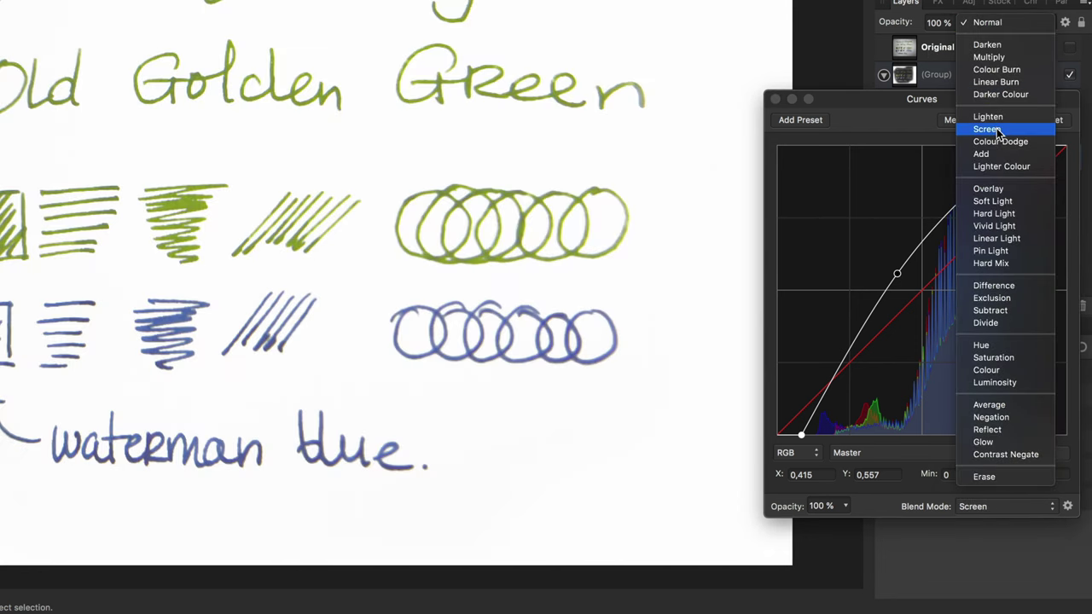
click(990, 129)
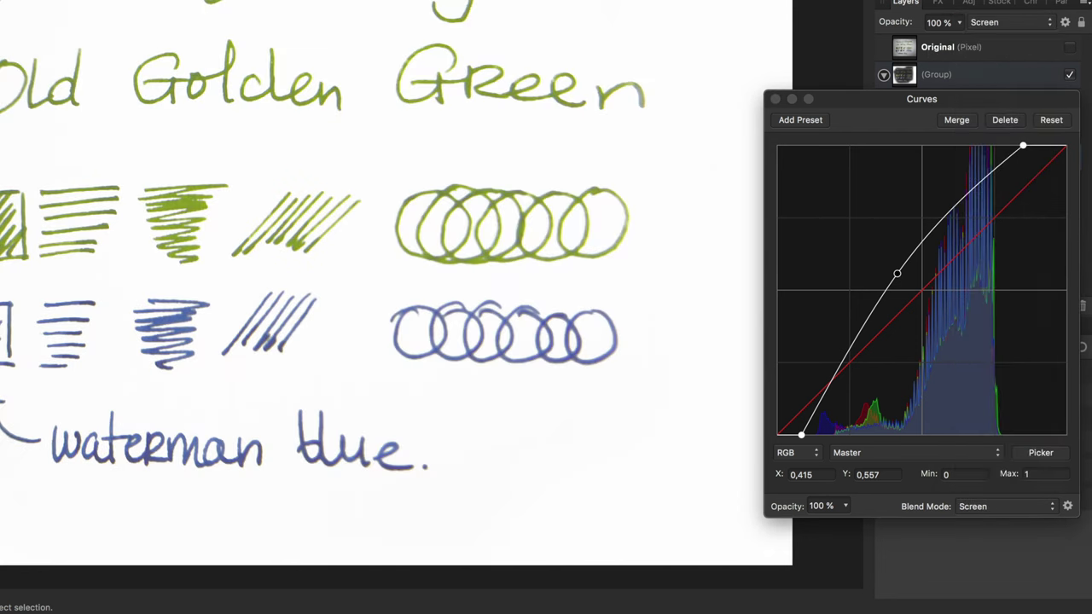
click(775, 100)
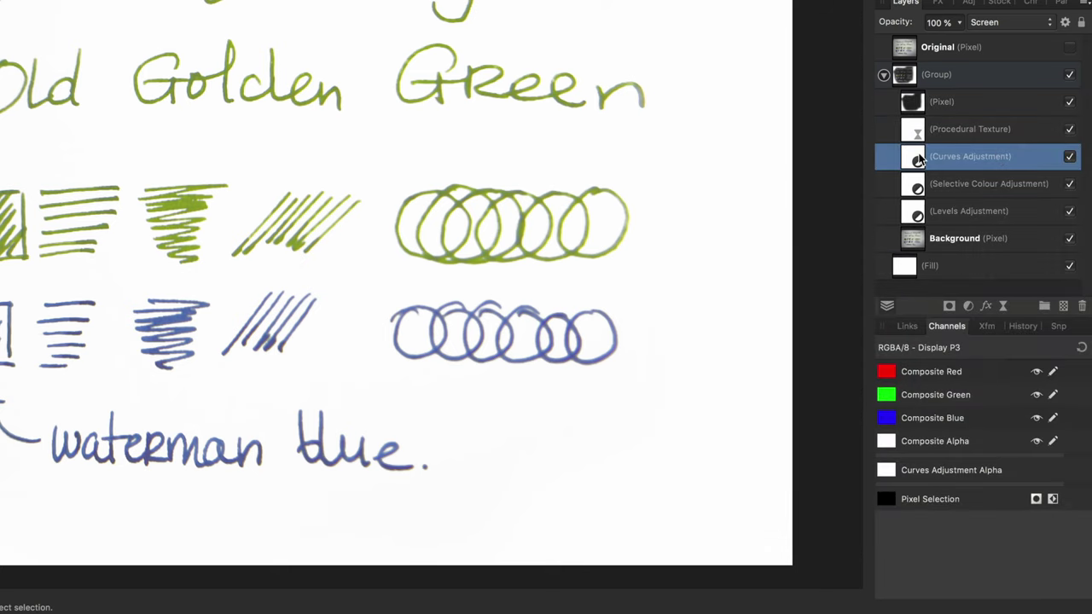
Make a copy of the Curves Adjustment layer and set the copy to Multiply blending.
right_click(913, 161)
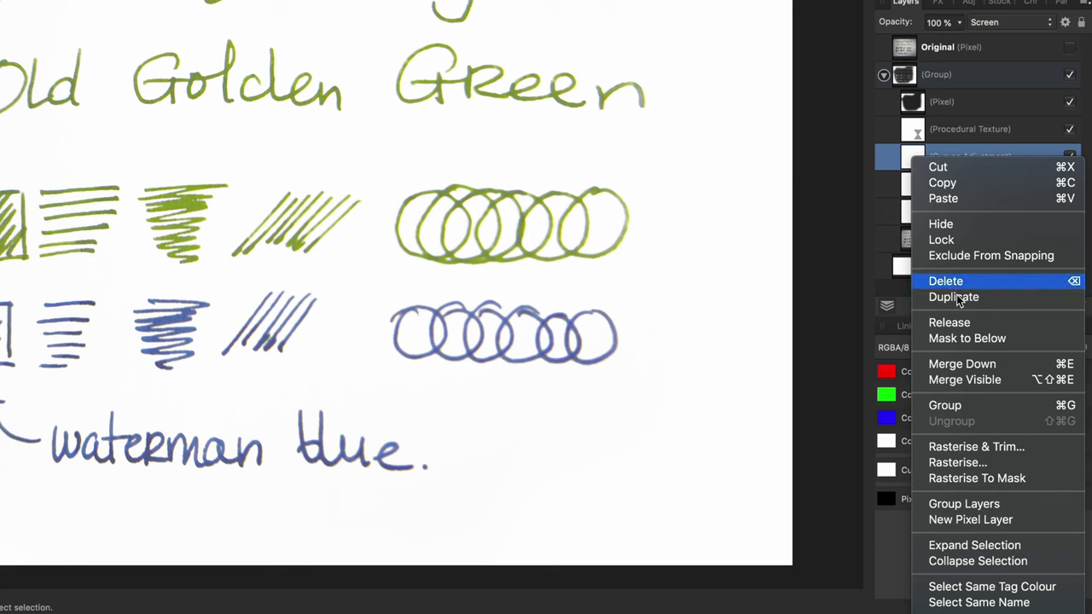
click(946, 296)
click(1004, 28)
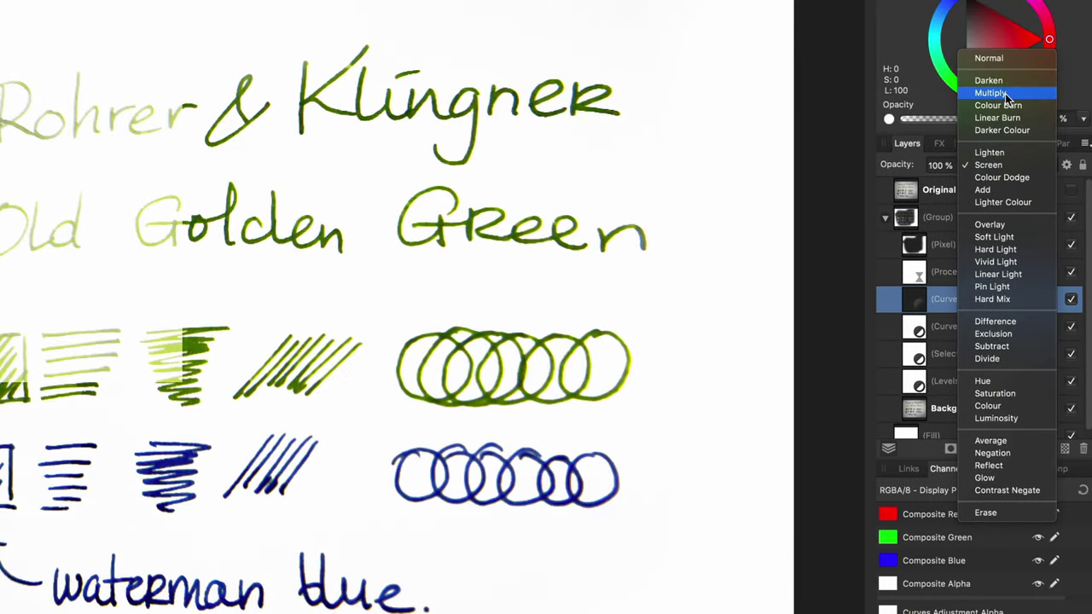
click(1005, 93)
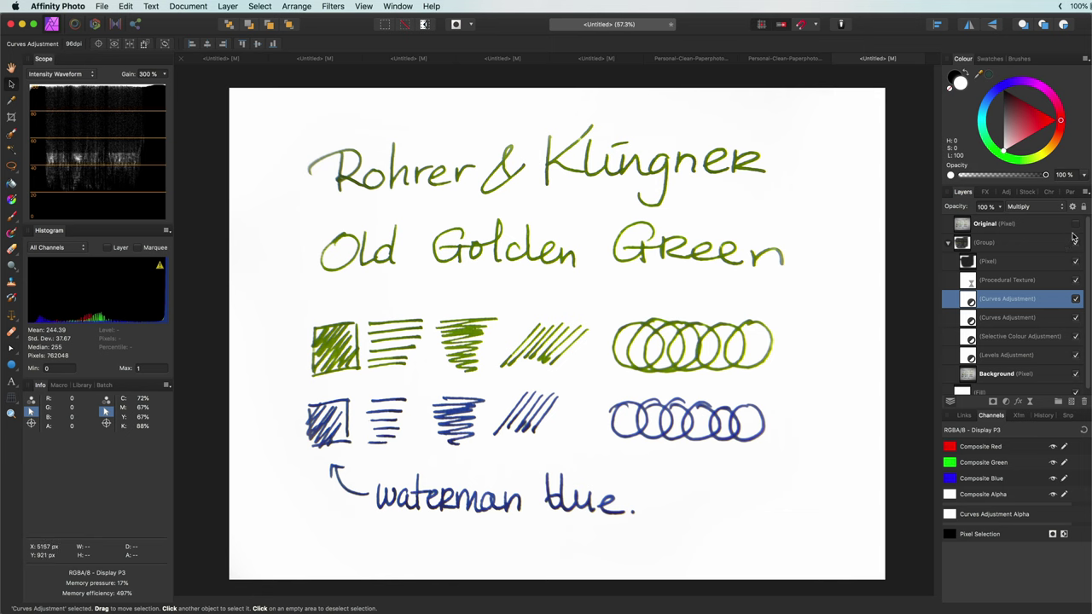
click(1076, 226)
click(1076, 225)
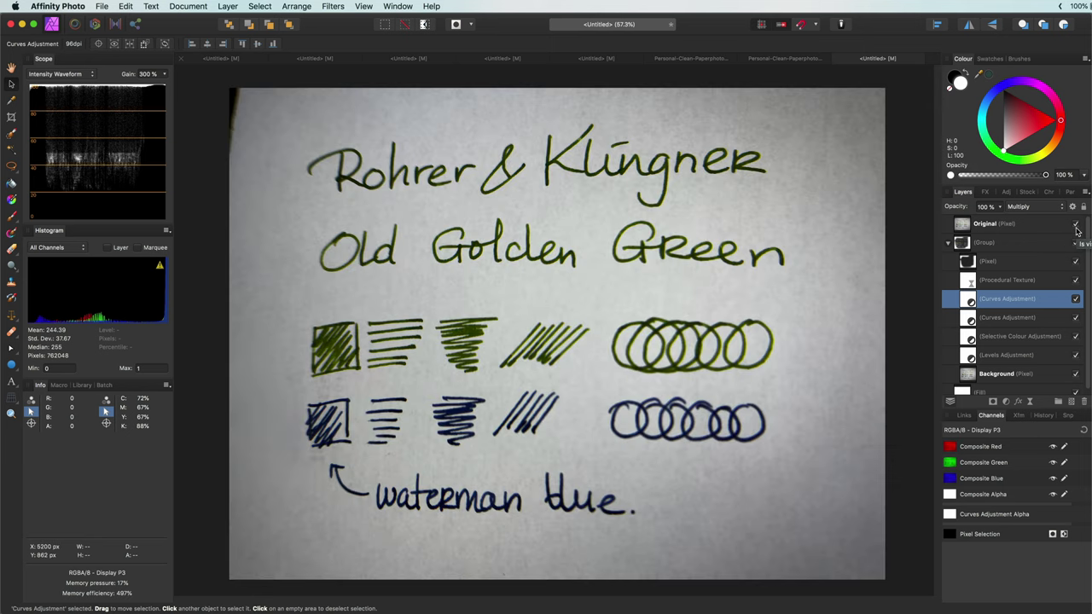